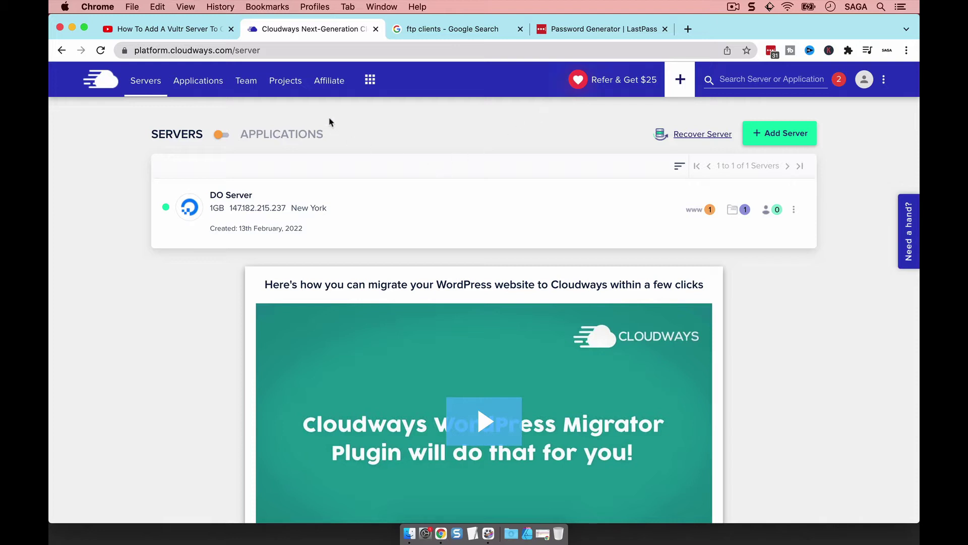
View the Vultr server video's description and highlight part of the line offering 10% off the first 3 months.
click(175, 35)
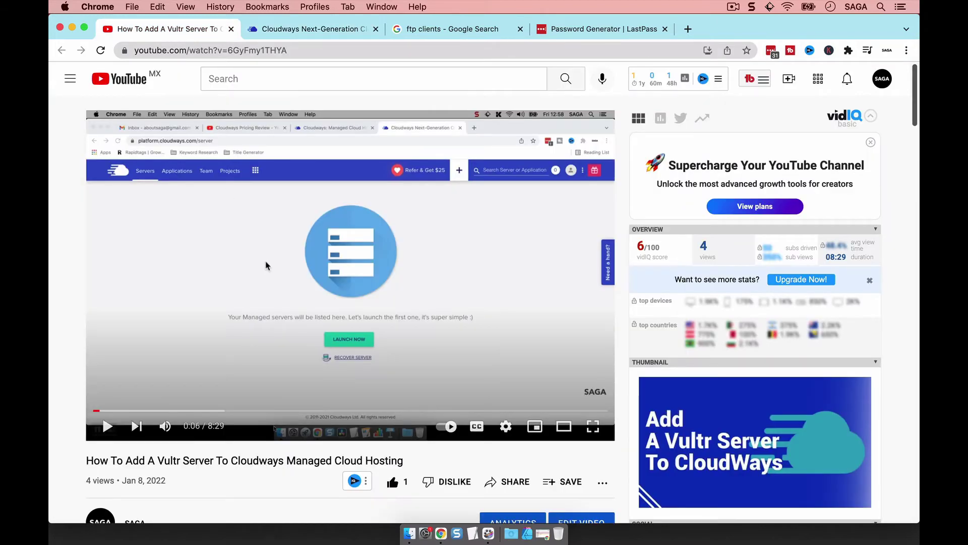
scroll(267, 264, down, 6)
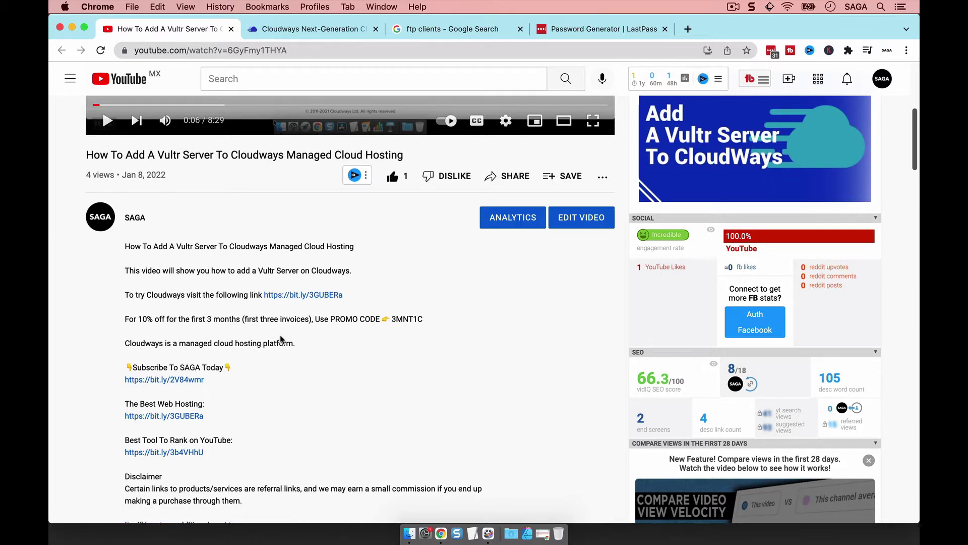
double_click(401, 319)
click(140, 318)
drag(140, 318, 217, 320)
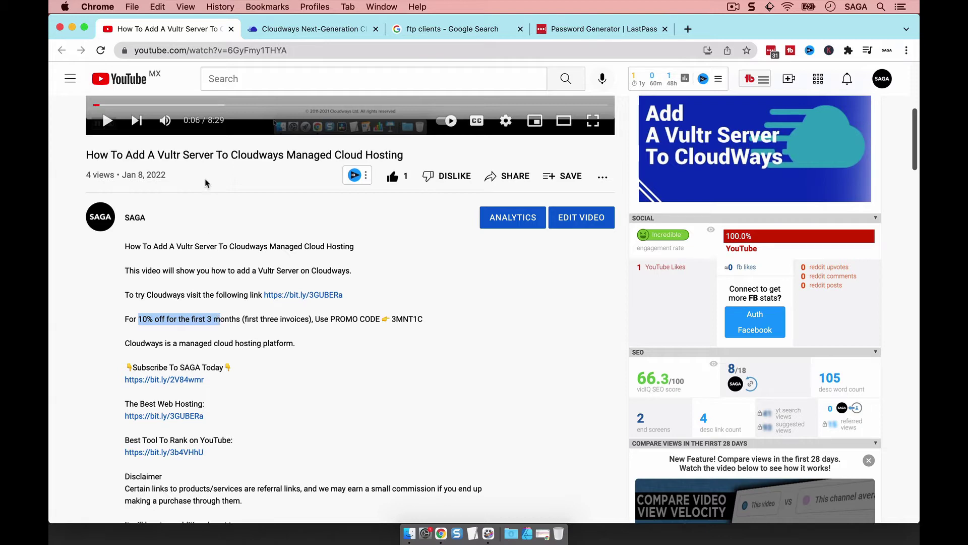
Add a WordPress Clean (No Cloudways Optimization) Version 5.8 application named App 2 to DO Server on Cloudways.
click(283, 30)
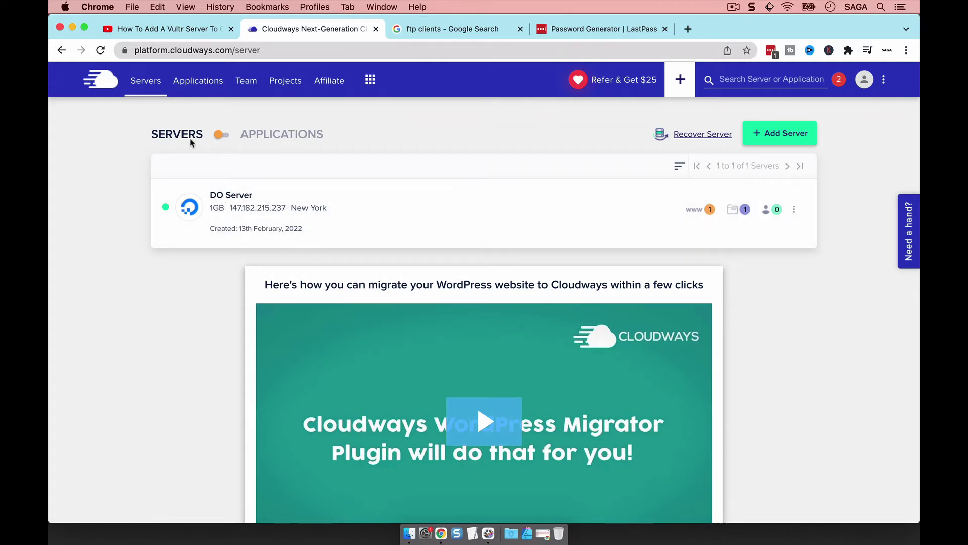
click(194, 85)
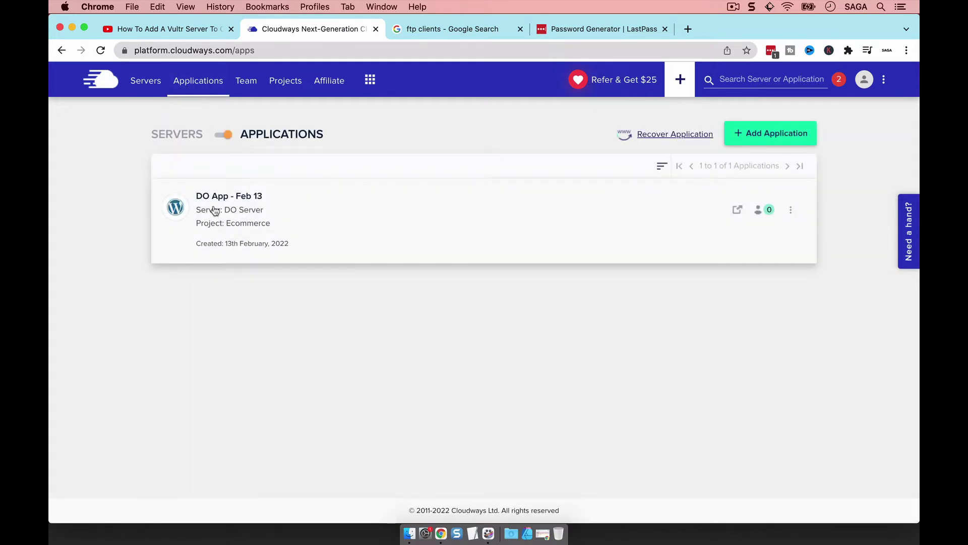
click(771, 137)
click(381, 294)
click(391, 320)
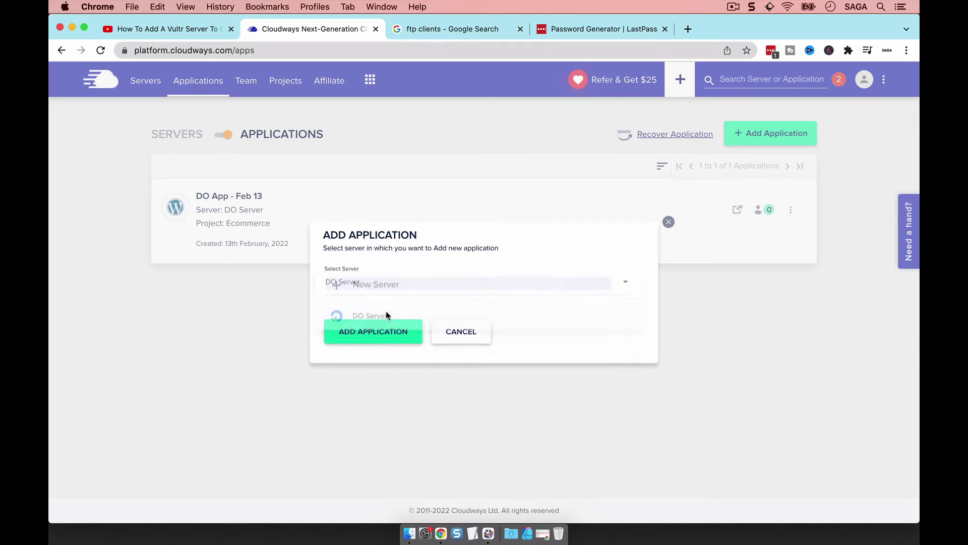
click(380, 333)
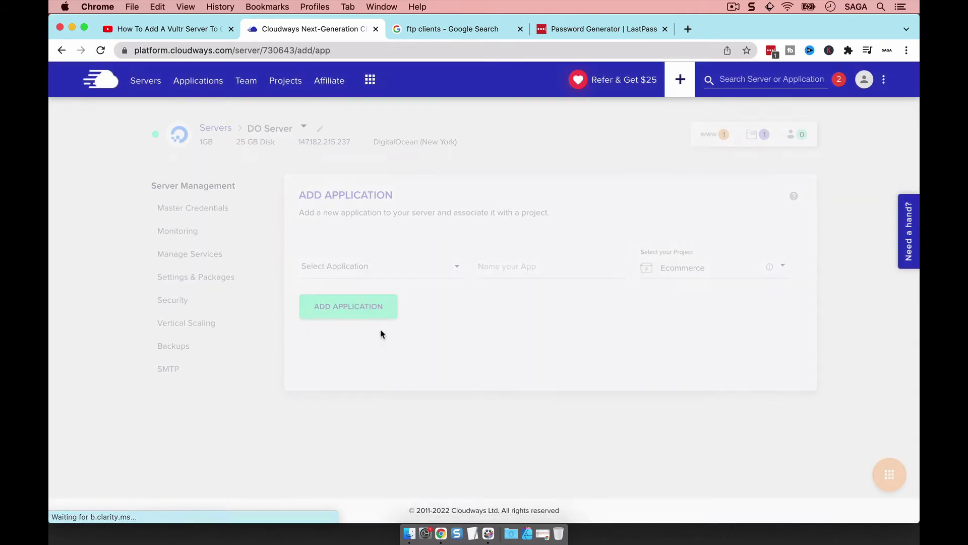
click(359, 271)
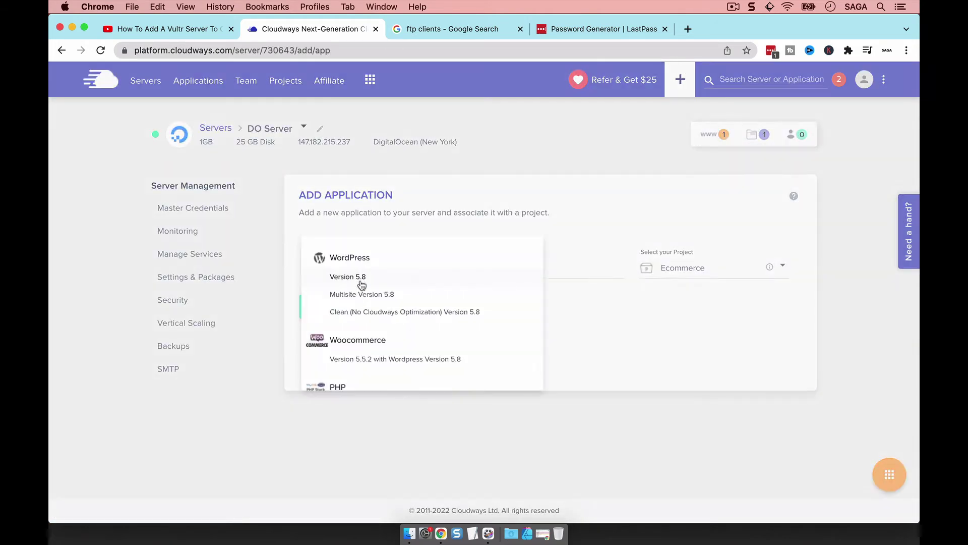
click(363, 312)
click(507, 265)
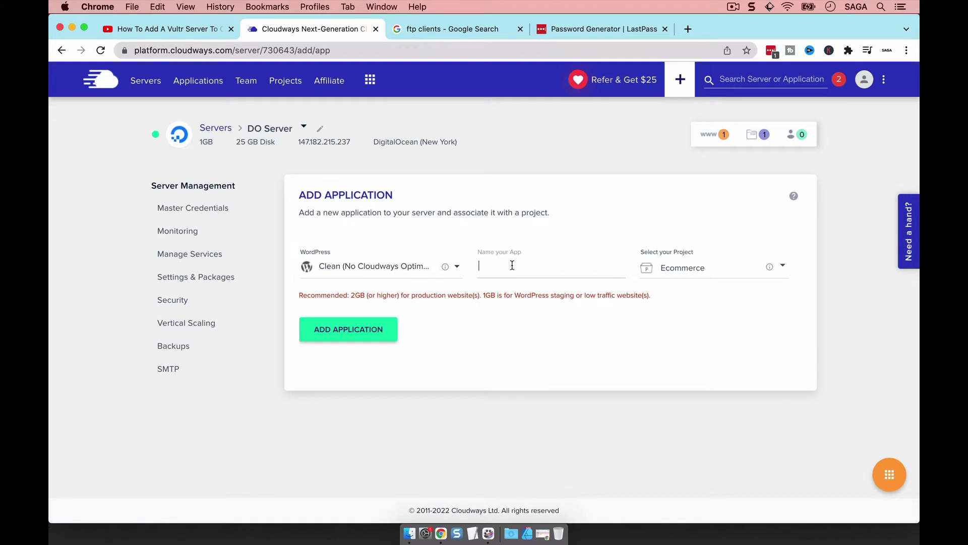
text(App 2)
click(347, 330)
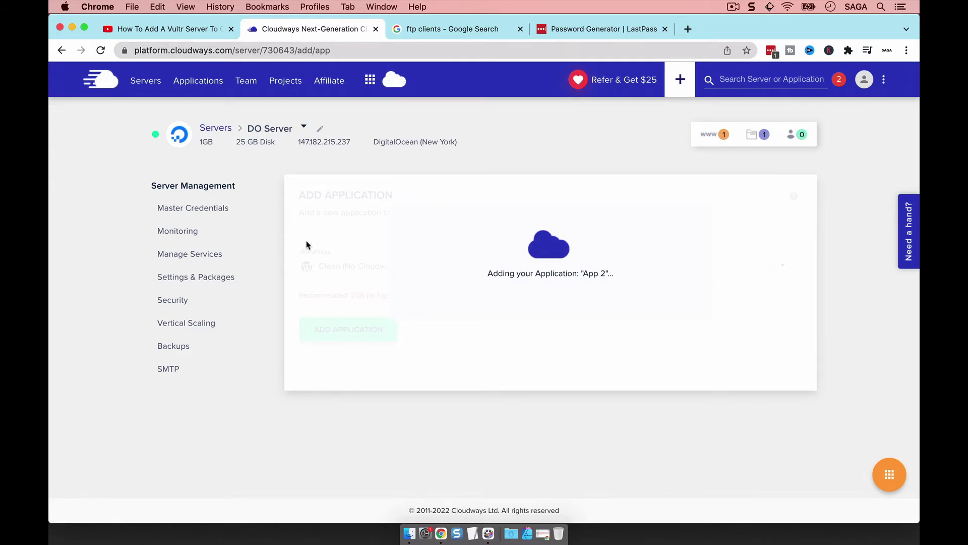
Return to the server list and open the master credentials of DO Server.
click(149, 85)
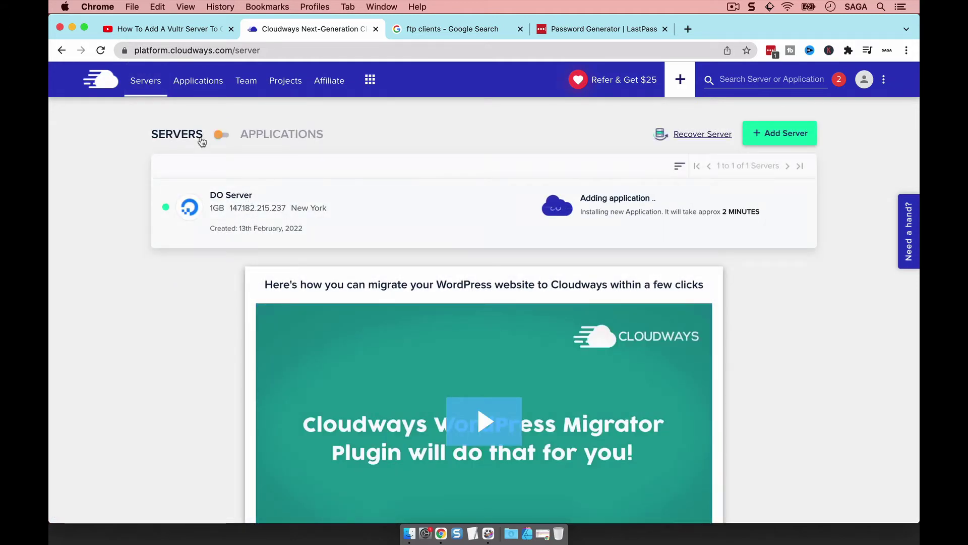
click(218, 200)
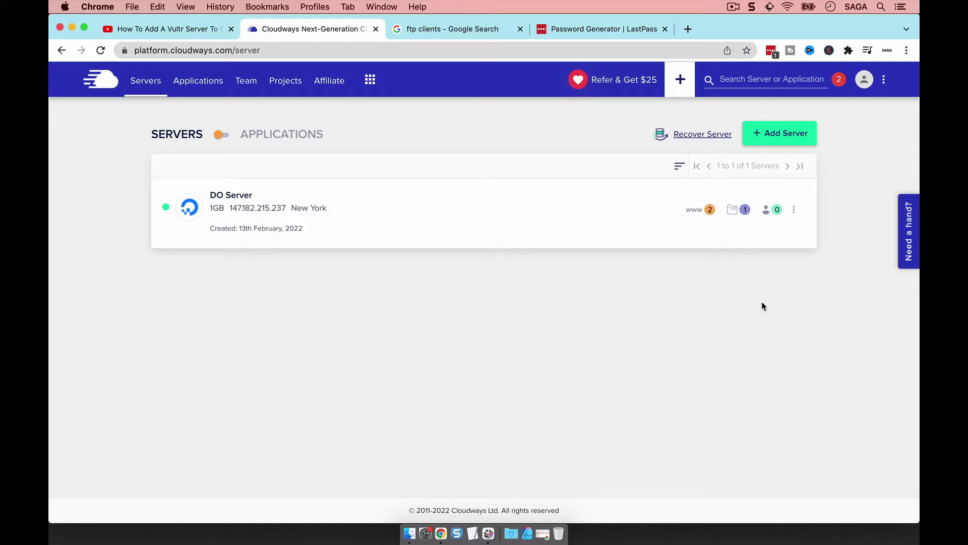
click(264, 208)
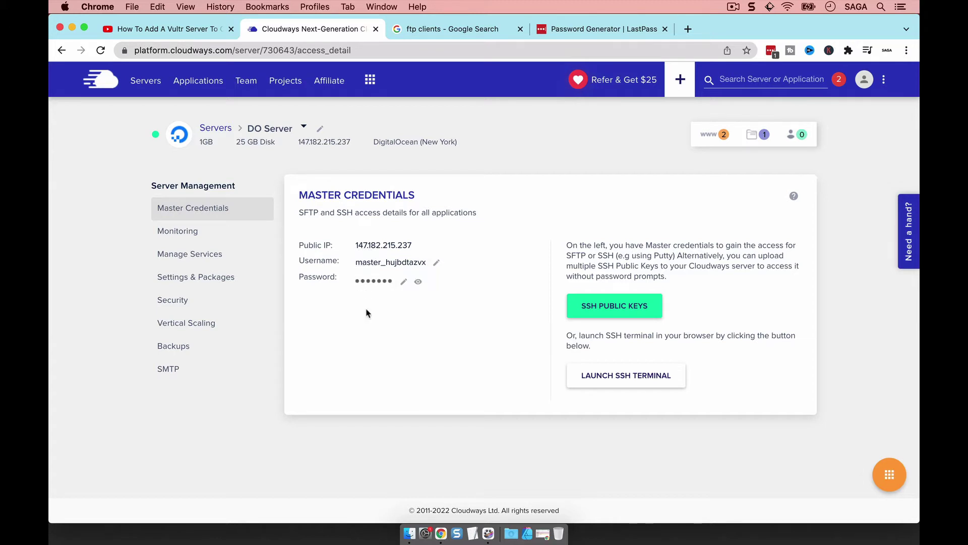
Launch the SSH terminal in the browser and proceed past the privacy warning to the server's login prompt.
click(605, 382)
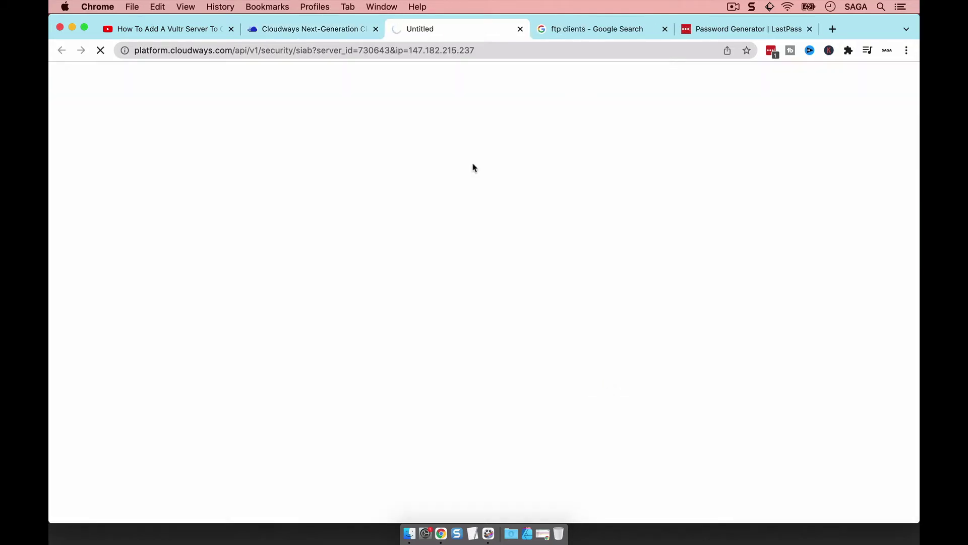
click(351, 379)
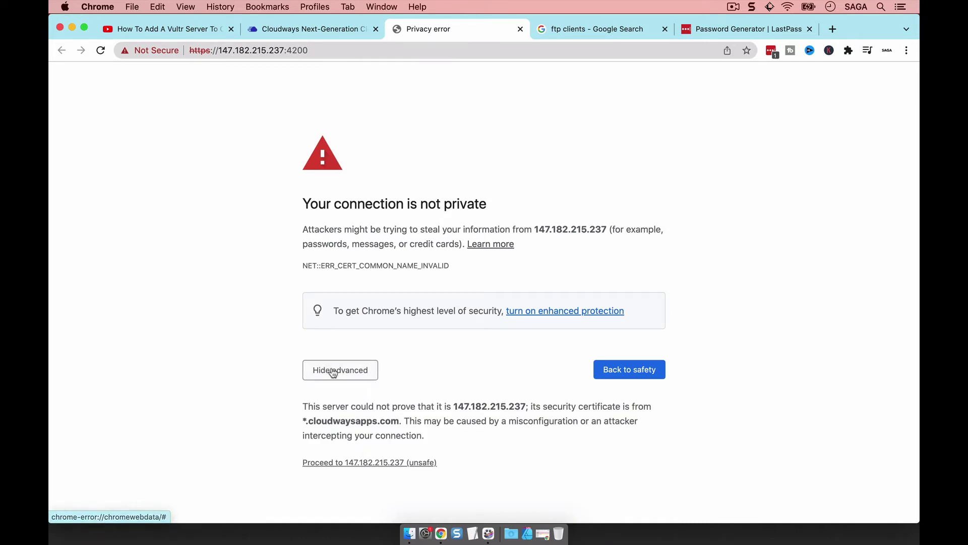
click(348, 463)
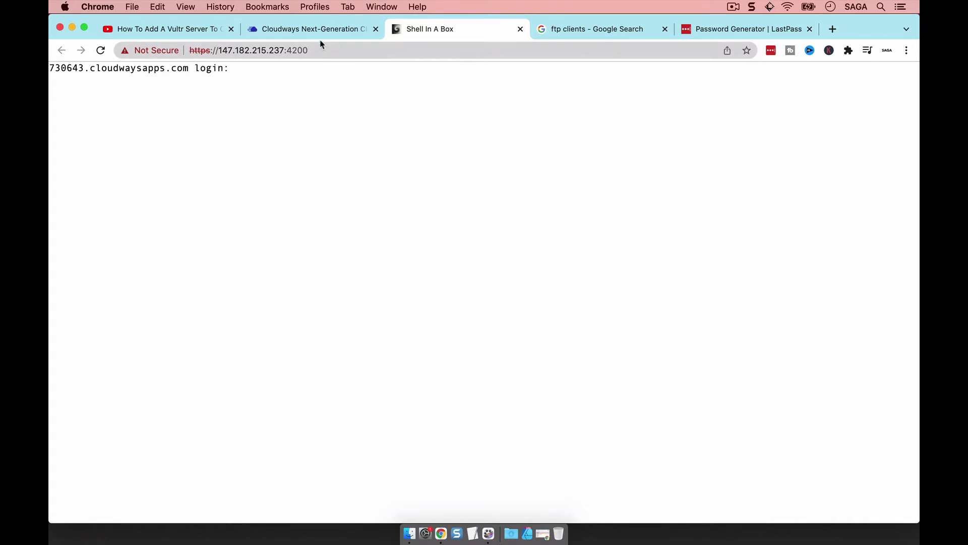
Copy the master username from the Cloudways credentials and submit it at the SSH terminal's login prompt.
click(312, 29)
click(379, 262)
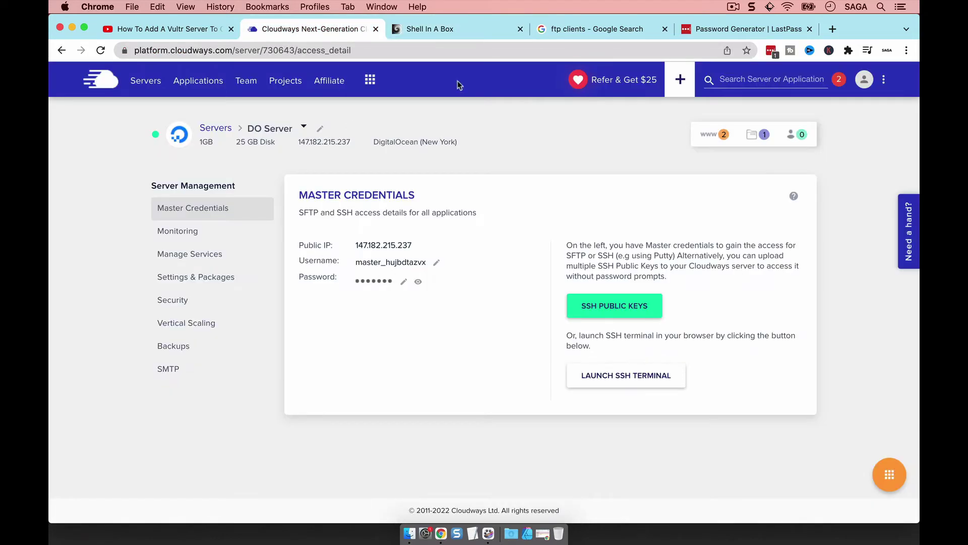
click(439, 30)
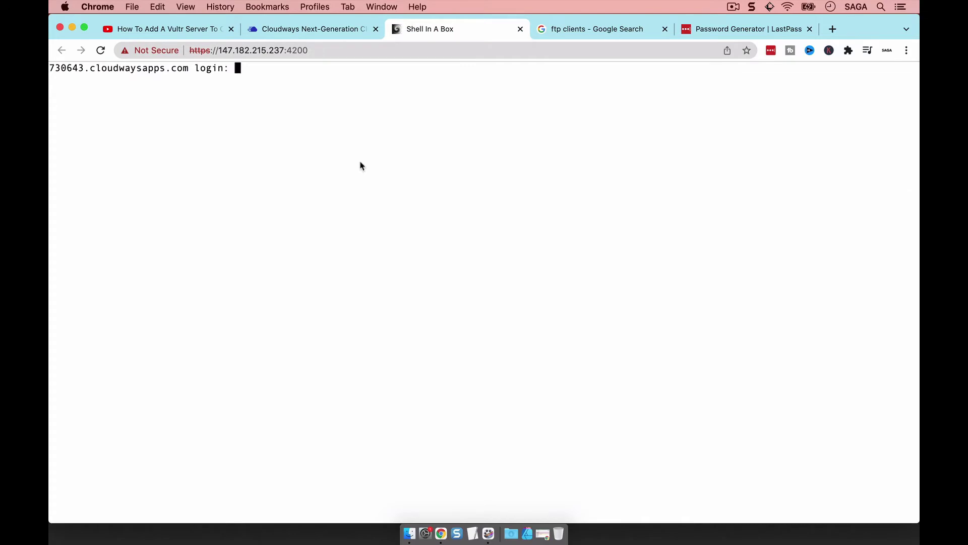
key(super+v)
key(Return)
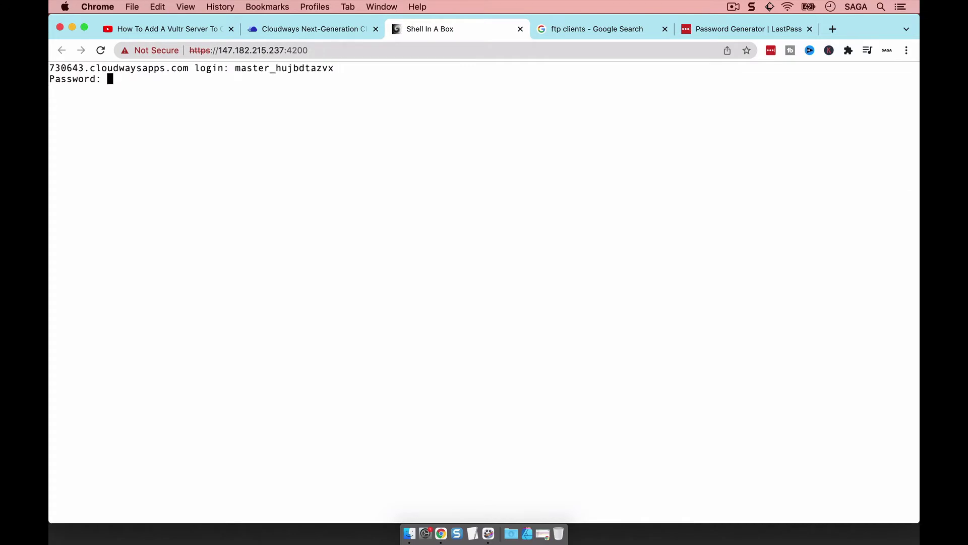
Copy the master password from the Cloudways credentials and enter it at the terminal's password prompt to log in.
click(344, 34)
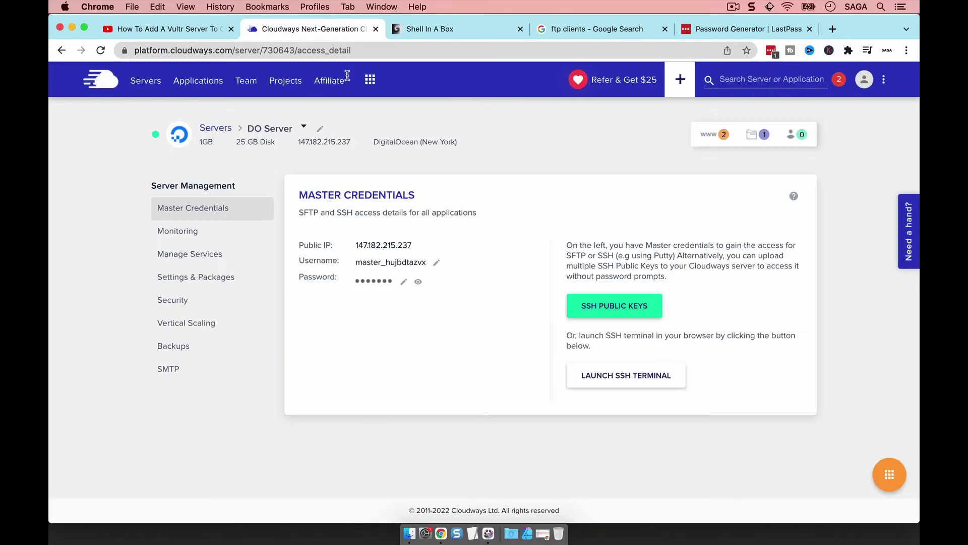
click(371, 281)
click(458, 30)
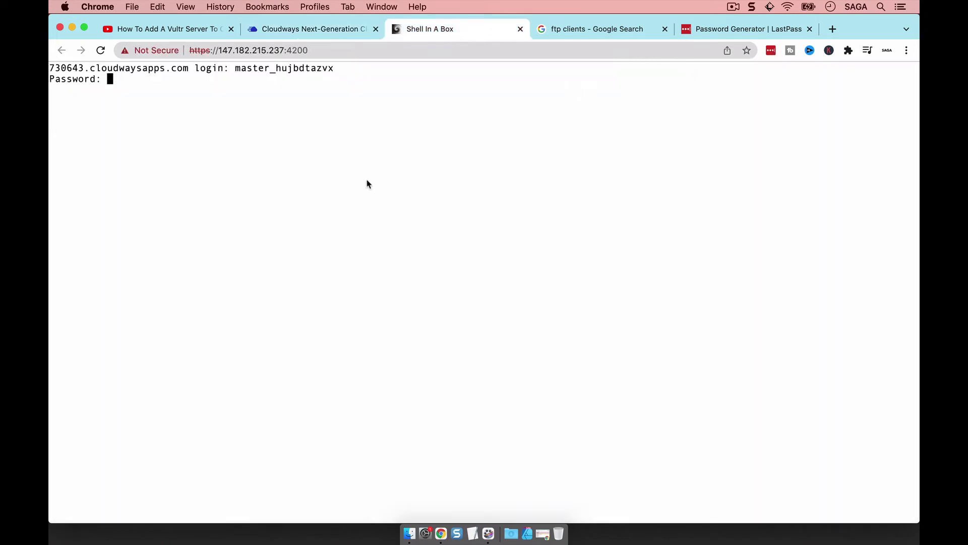
key(Return)
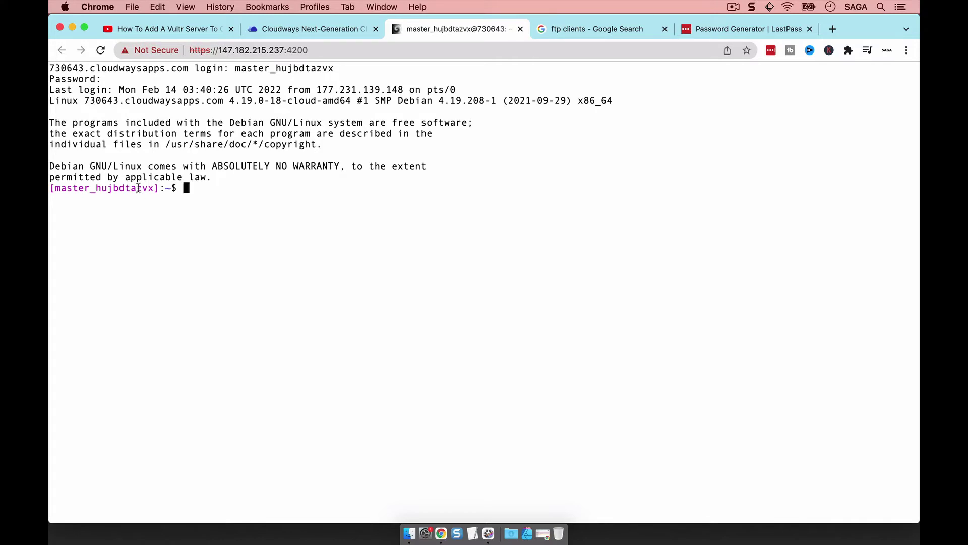
List the home directory's contents with ls and print the working directory with pwd.
text(ls)
key(Return)
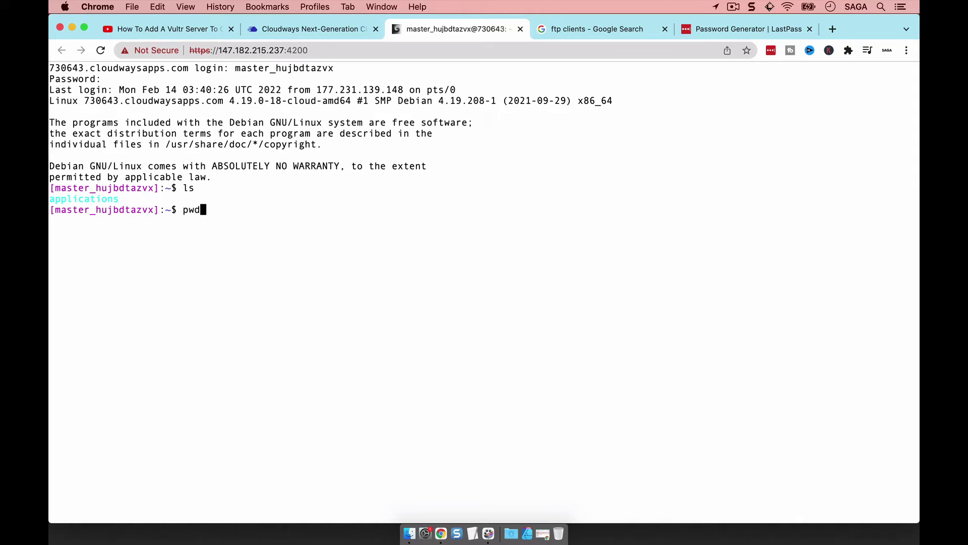
key(Return)
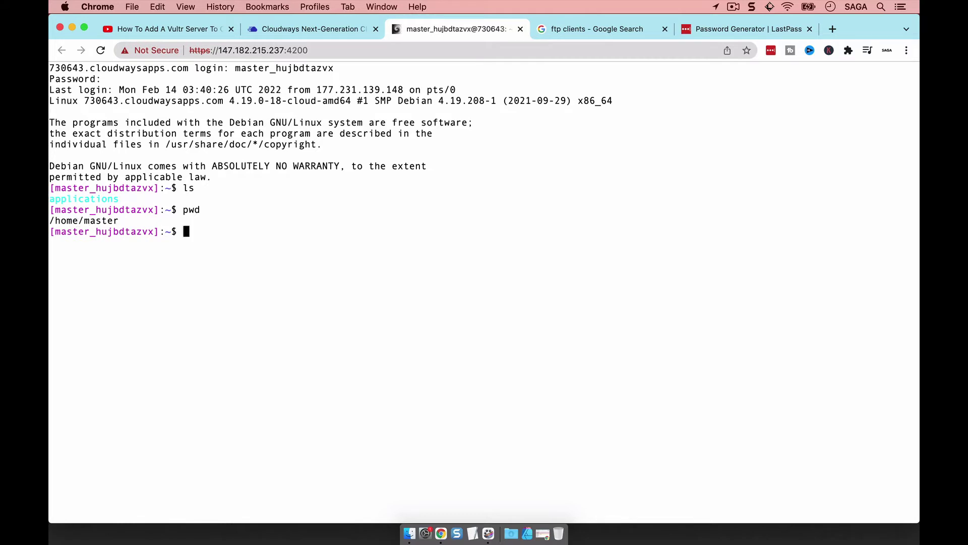
Change into the applications directory and list the application folders.
text(cd applications)
key(Return)
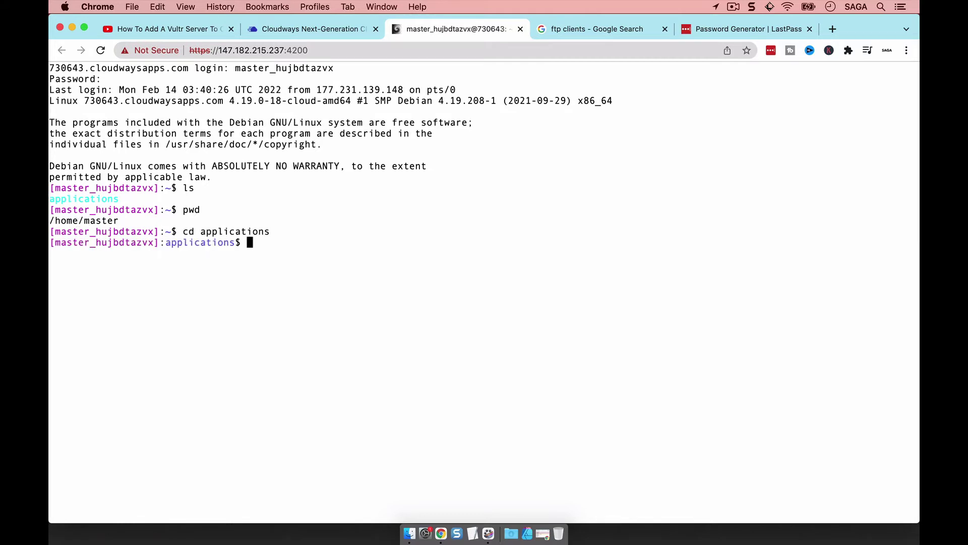
text(ls)
key(Return)
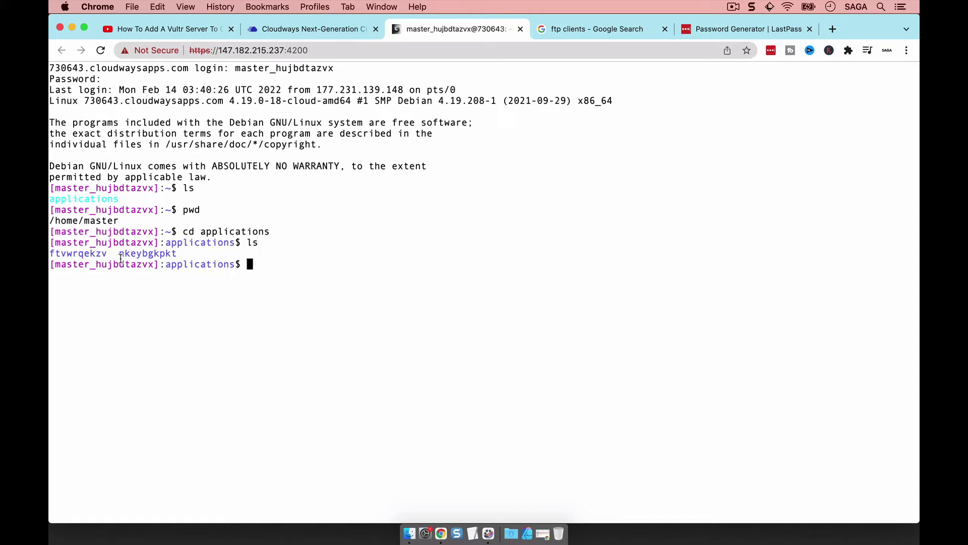
Change into the nkeybgkpkt application folder and list its contents.
text(cd n)
key(Tab)
key(Return)
text(ls)
key(Return)
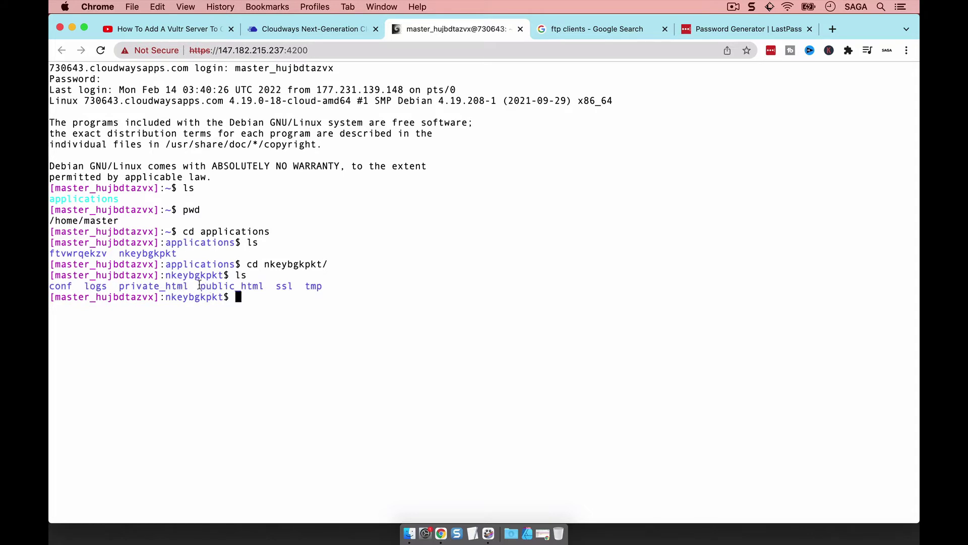
Change into the application's public_html directory and list its WordPress files.
drag(200, 286, 258, 286)
click(255, 298)
text(cd pub)
key(Tab)
key(Return)
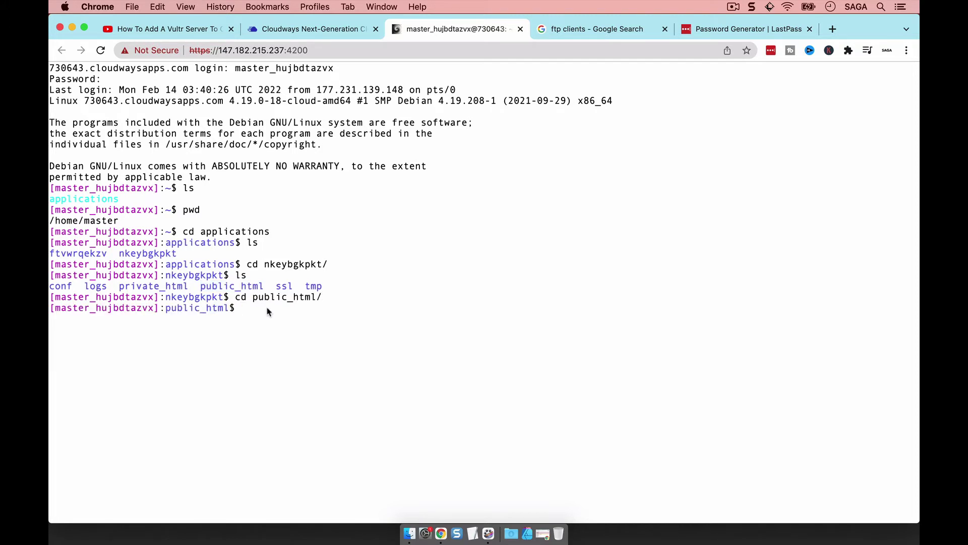
text(ls)
key(Return)
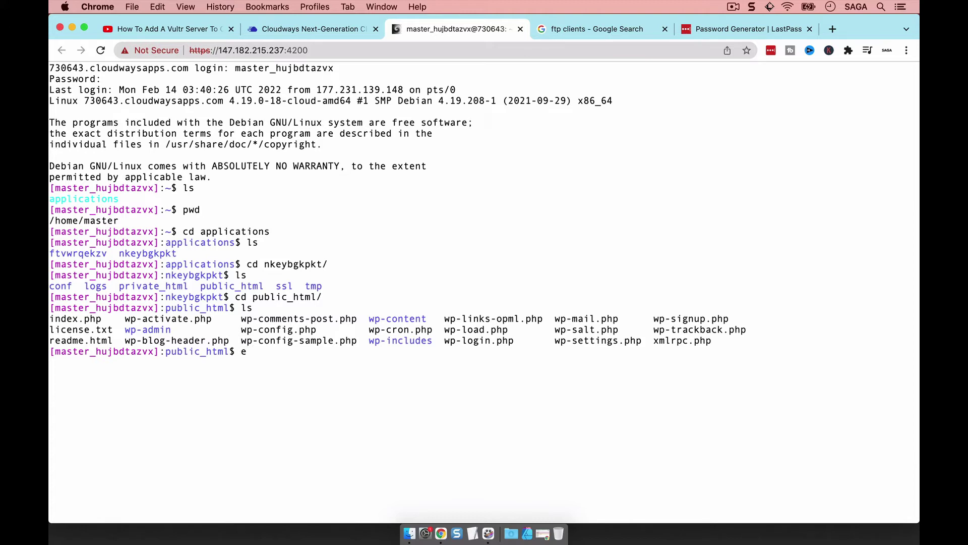
End the SSH session with the exit command and close the terminal page.
text(t)
key(Return)
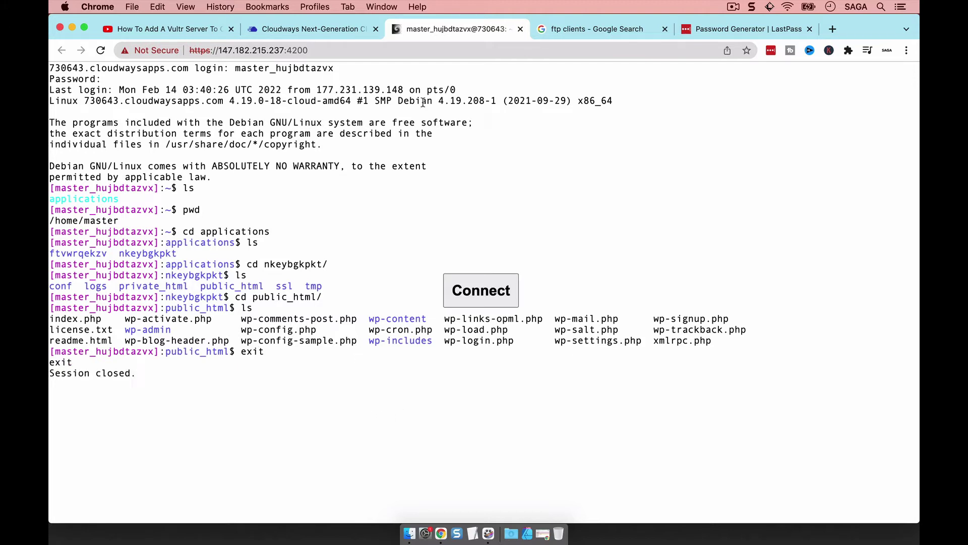
click(520, 29)
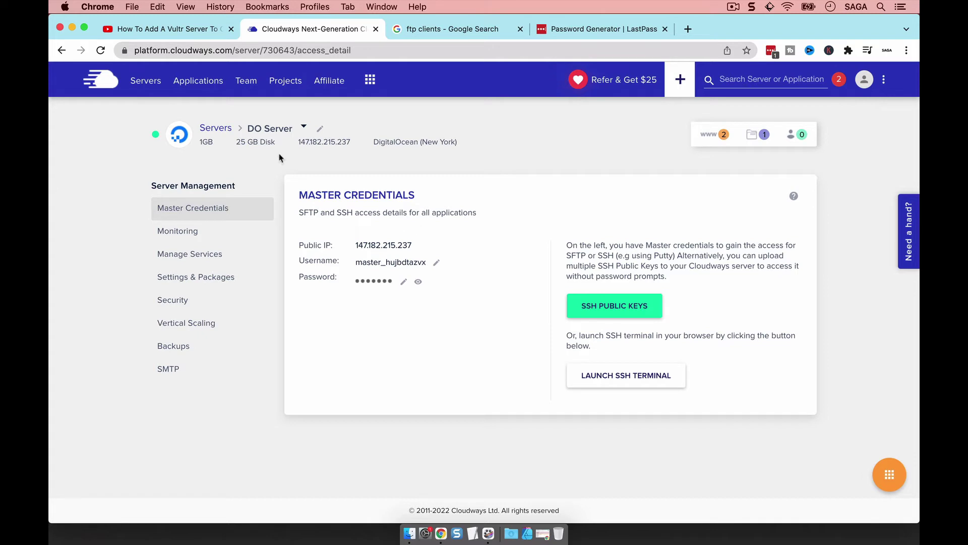
Go to the application list and open the access details of DO App - Feb 13.
click(201, 85)
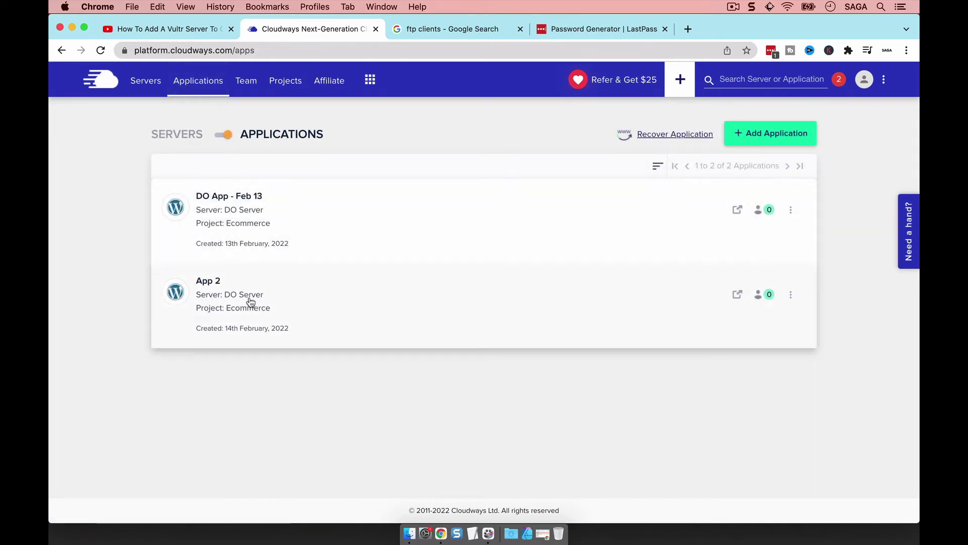
click(283, 219)
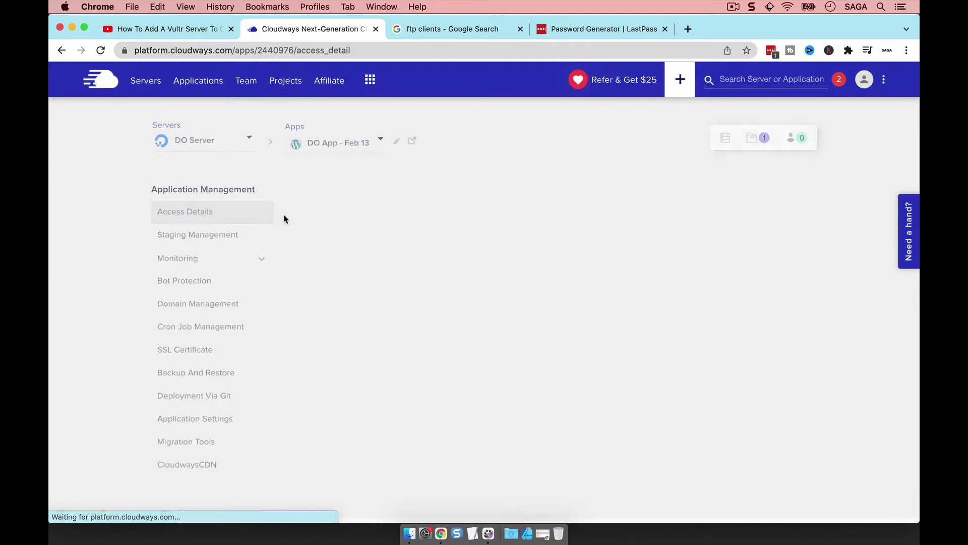
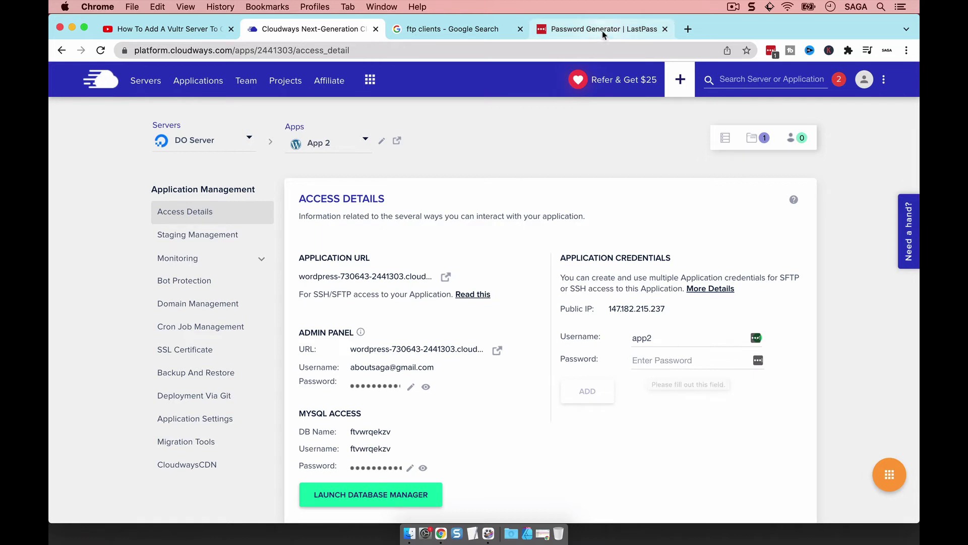
Copy the generated password from the LastPass password generator and decline its sign-up offer.
click(605, 31)
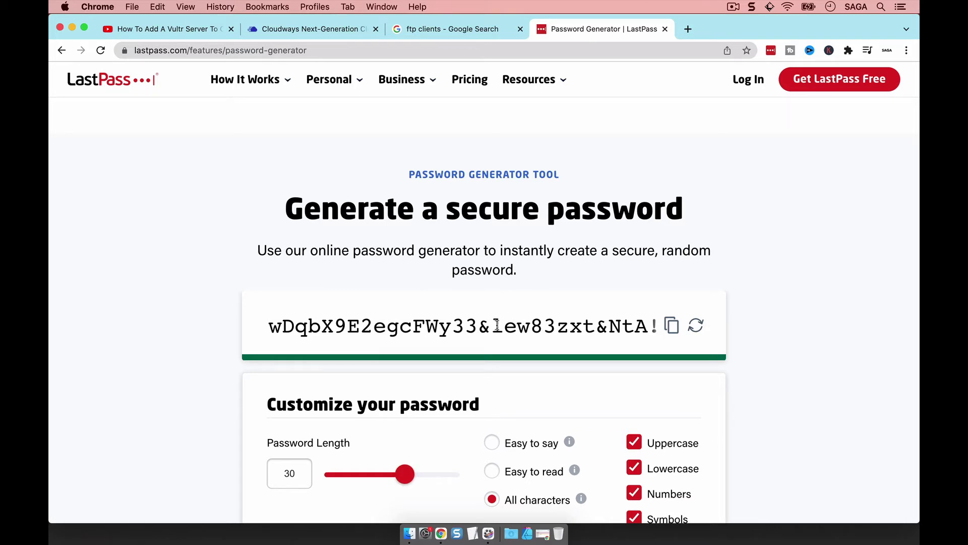
click(672, 327)
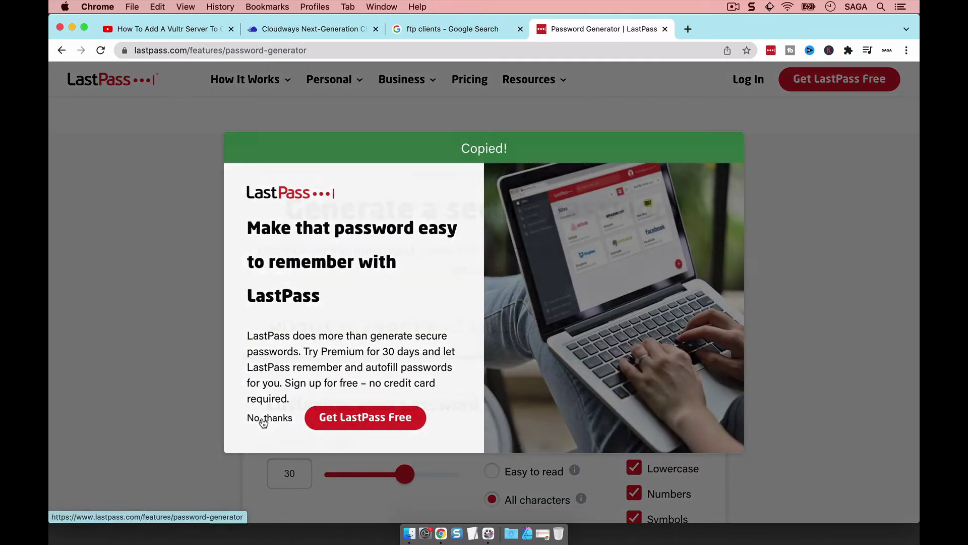
click(263, 420)
Paste the generated password for username app2 in App 2's application credentials, add them, and decline saving them to LastPass.
click(450, 31)
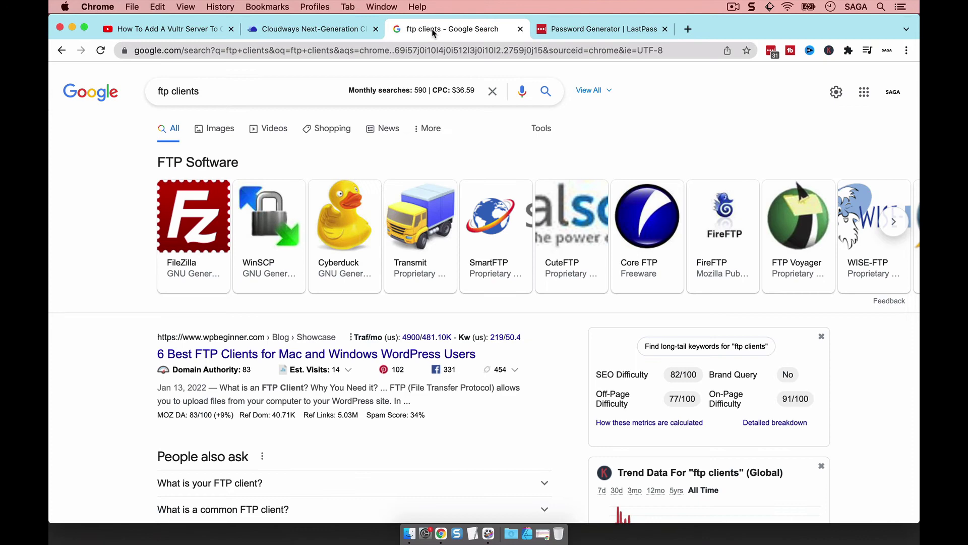
click(342, 35)
click(643, 359)
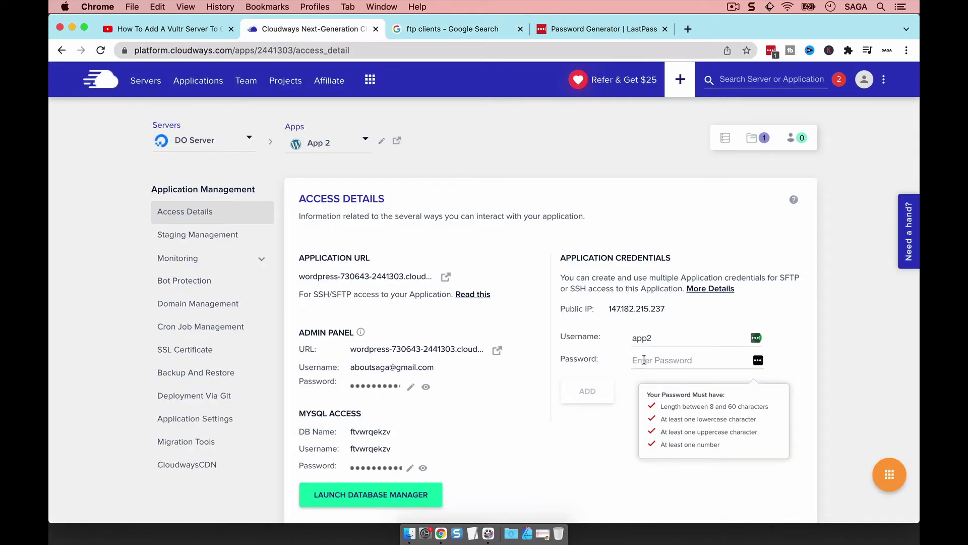
key(super+v)
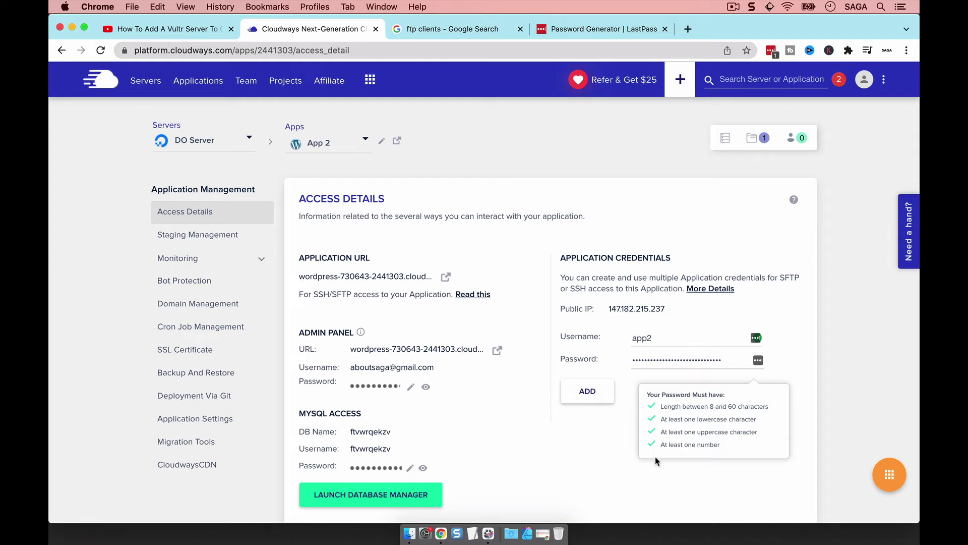
click(580, 393)
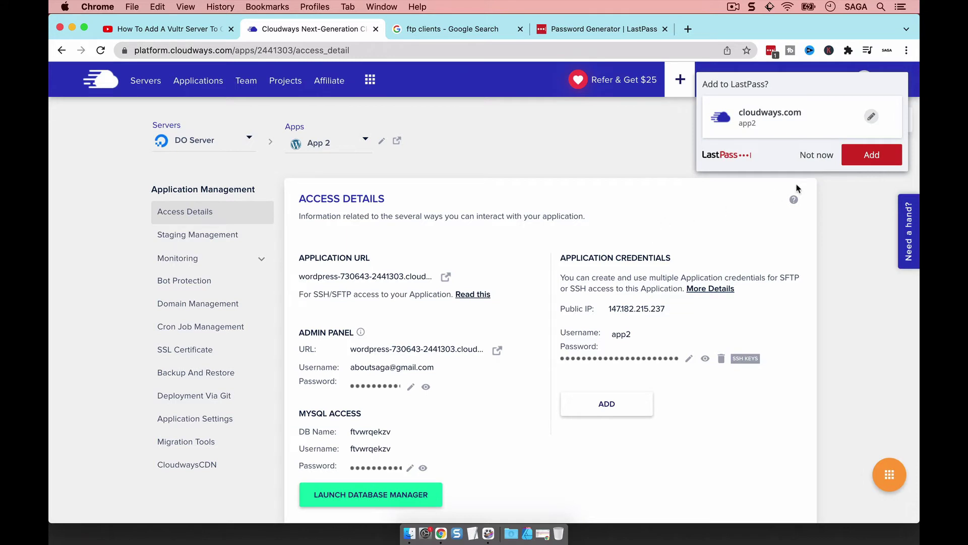
click(812, 156)
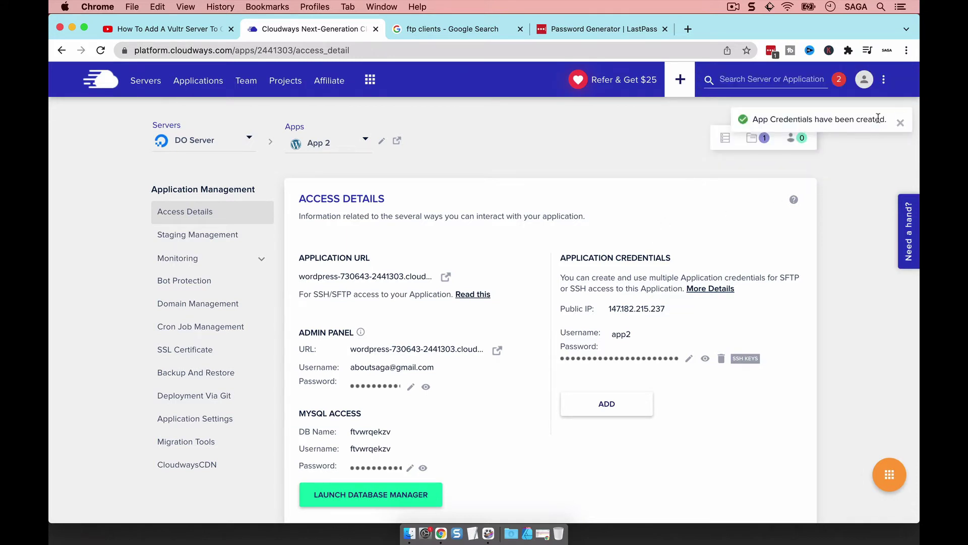
click(900, 123)
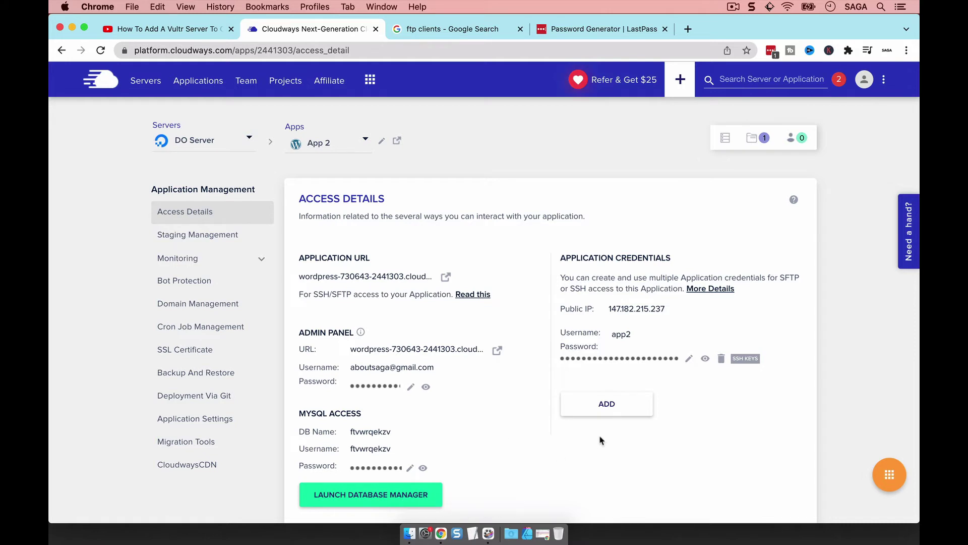
click(527, 533)
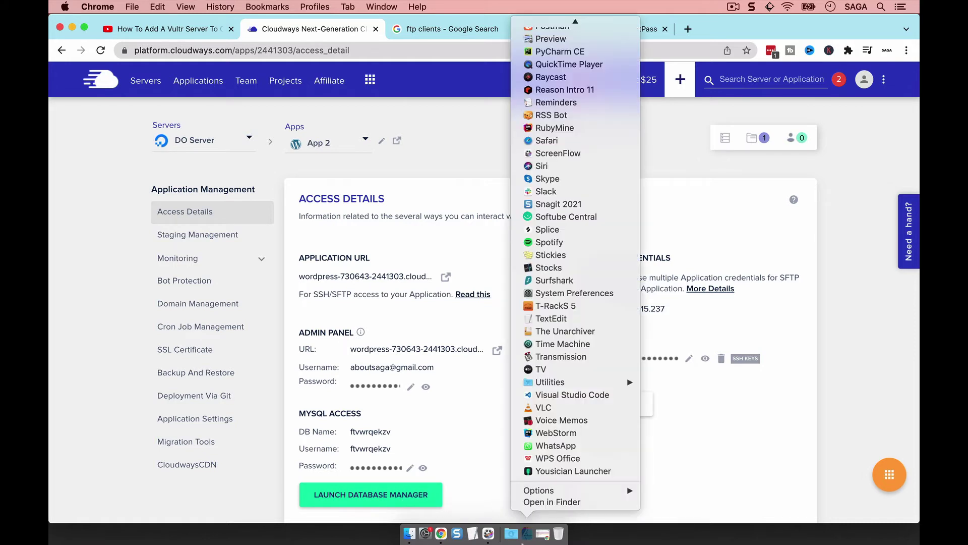
scroll(553, 417, up, 15)
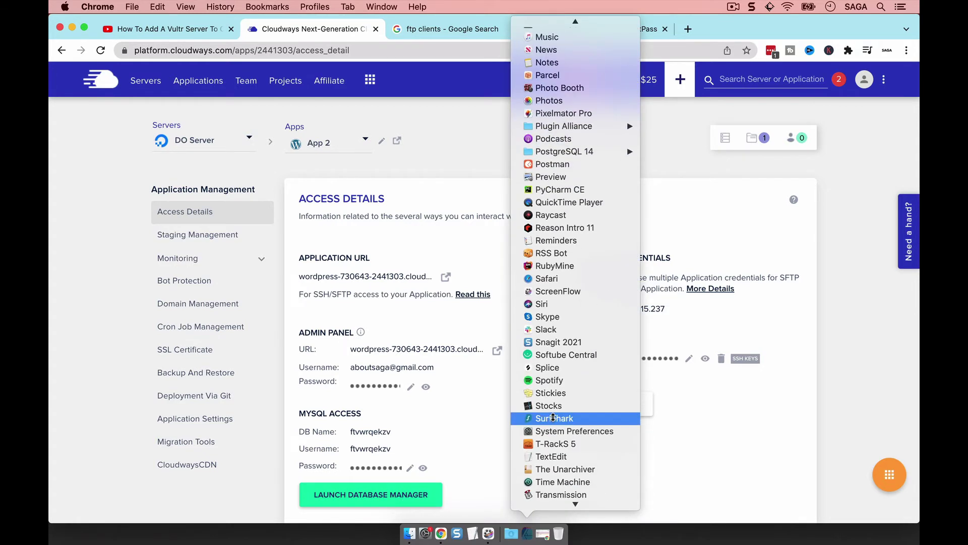
click(689, 471)
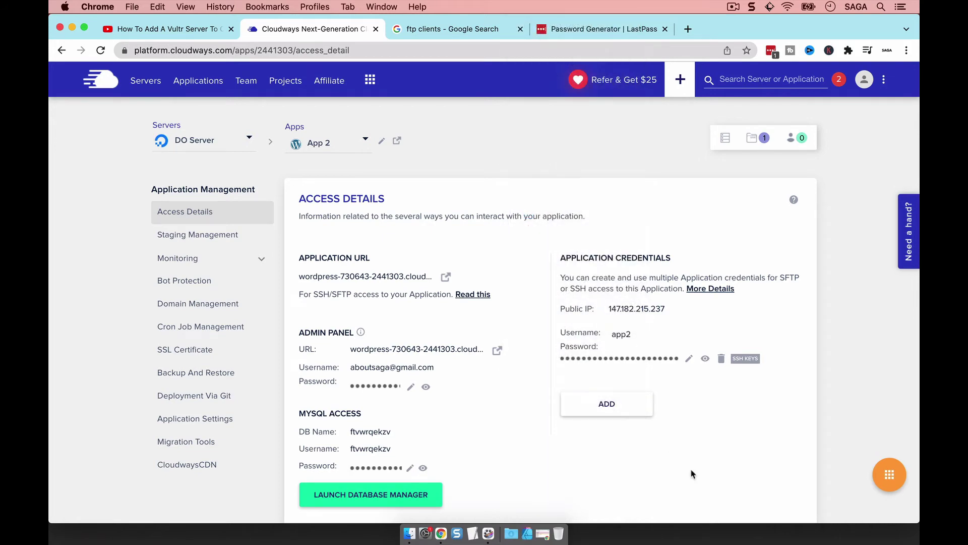
Launch FileZilla, allow it to access files on a network volume, and dismiss the welcome dialog.
key(alt+space)
text(file)
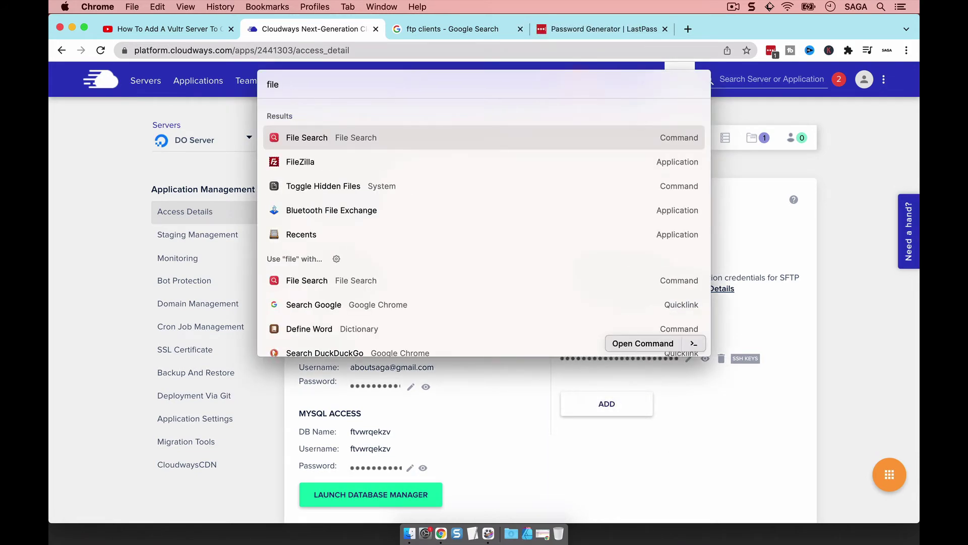
key(Down)
key(Return)
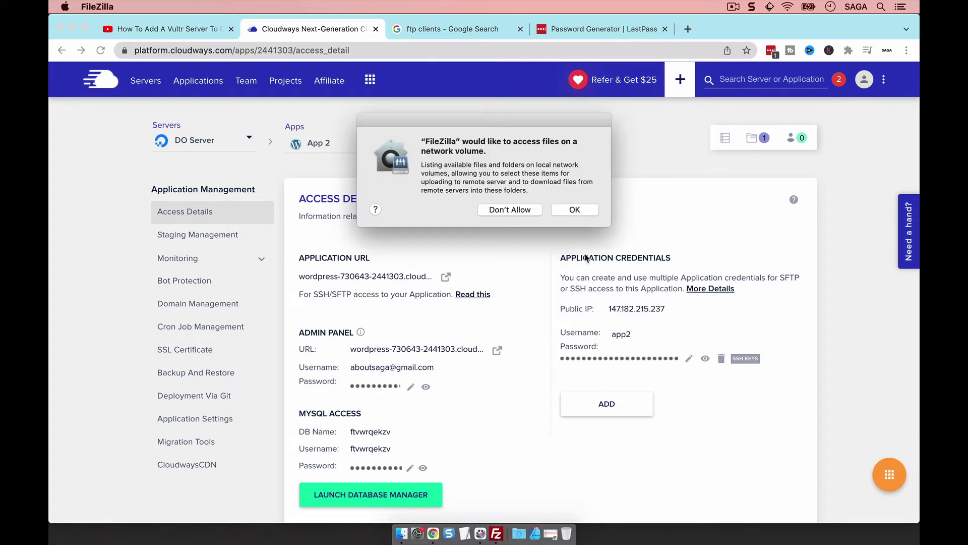
click(575, 210)
click(563, 353)
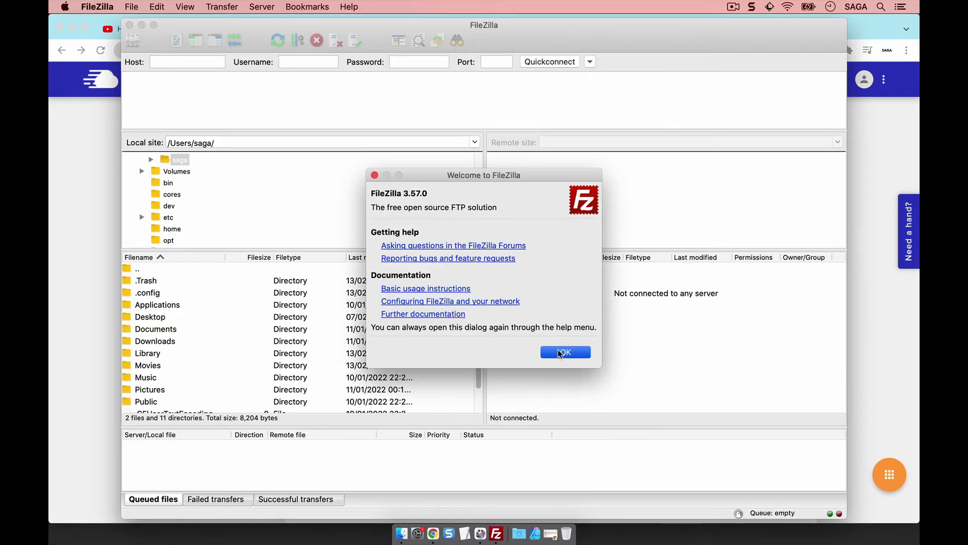
Switch to Chrome, look over the FTP software in the ftp clients search results, and return to the Cloudways access details.
click(860, 324)
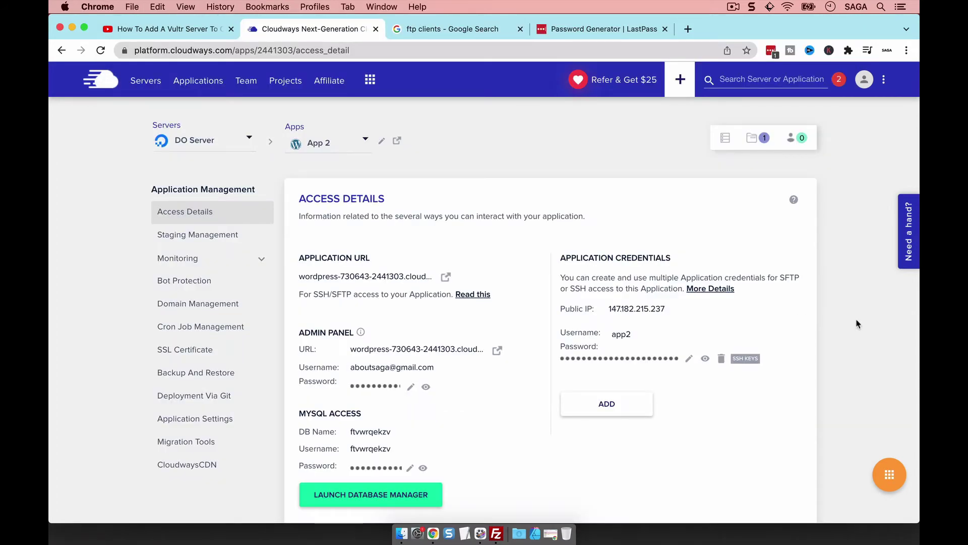
click(456, 32)
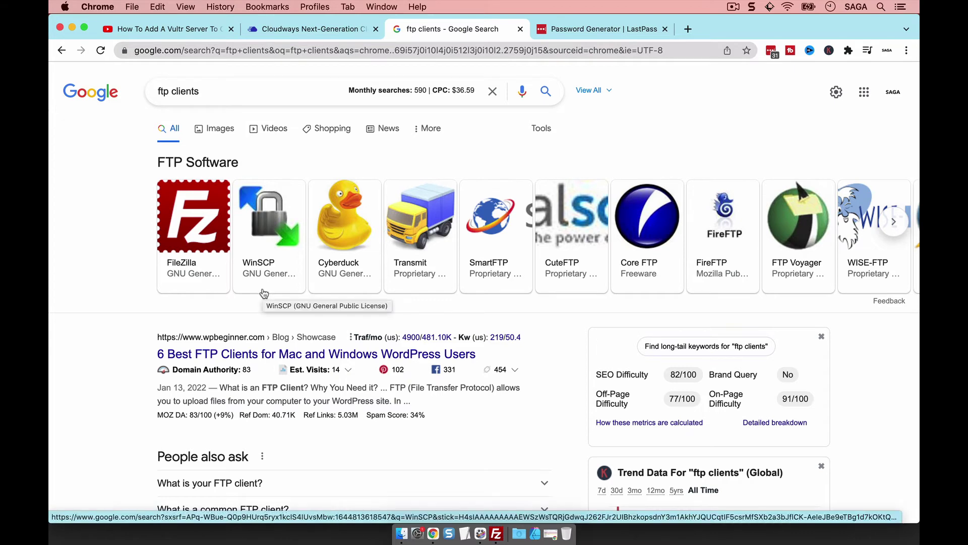
click(310, 29)
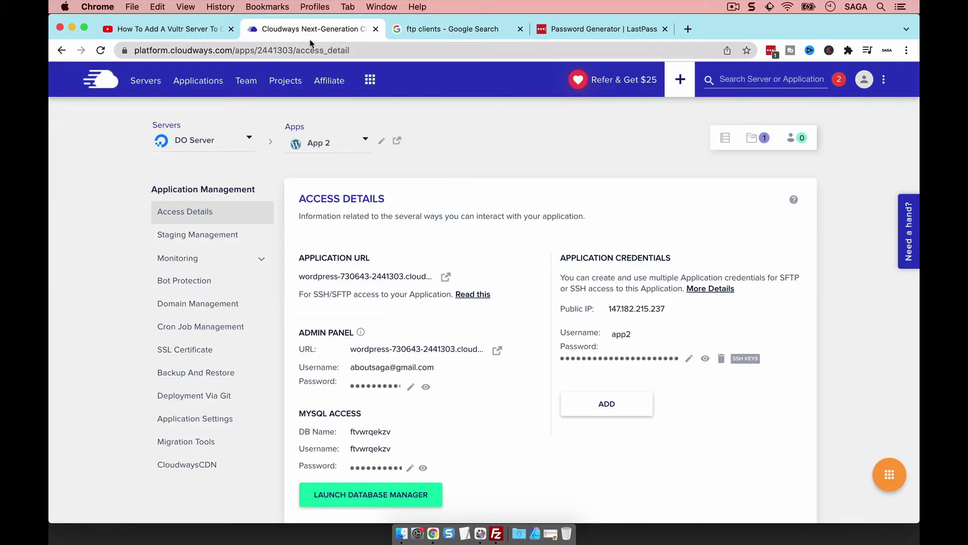
In FileZilla's quick connection, set the host to App 2's public IP 147.182.215.237 and the username to app2.
click(497, 534)
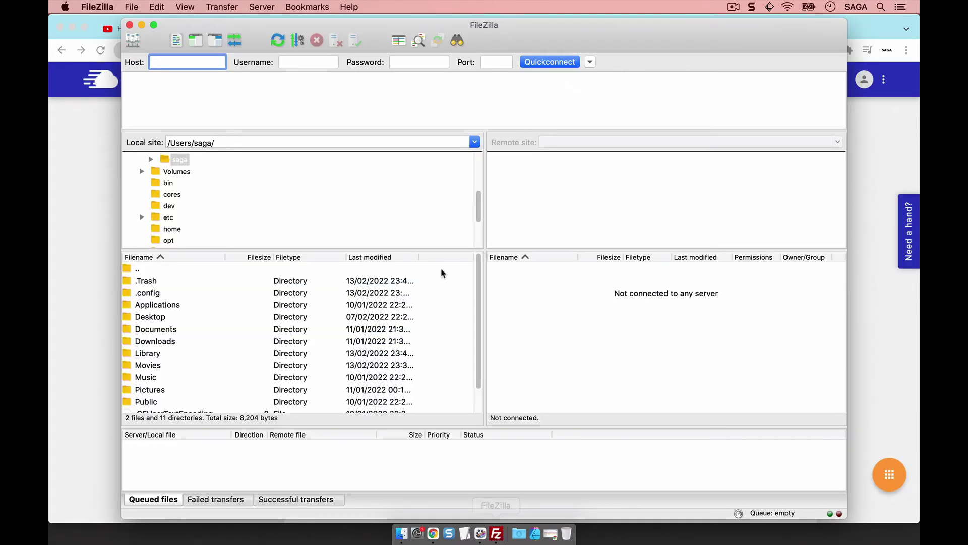
click(861, 352)
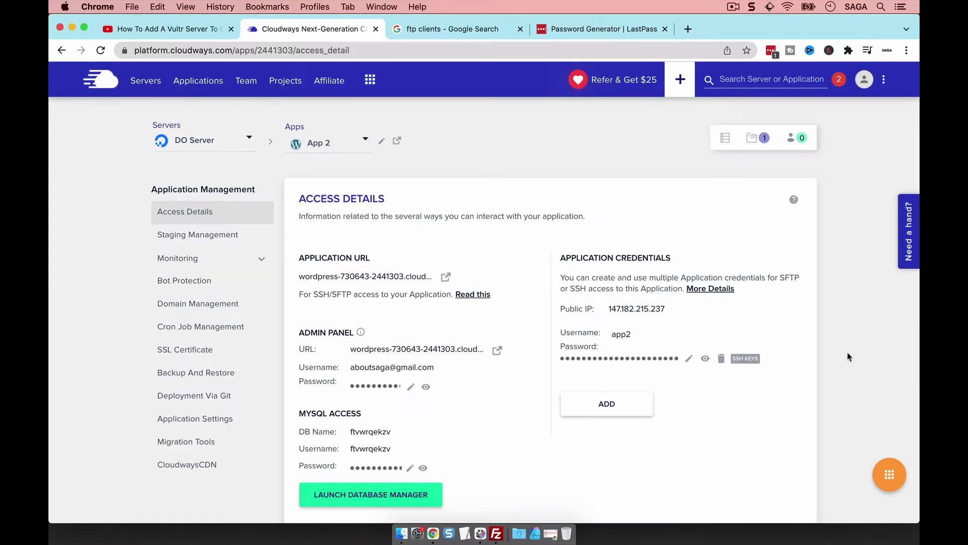
click(622, 315)
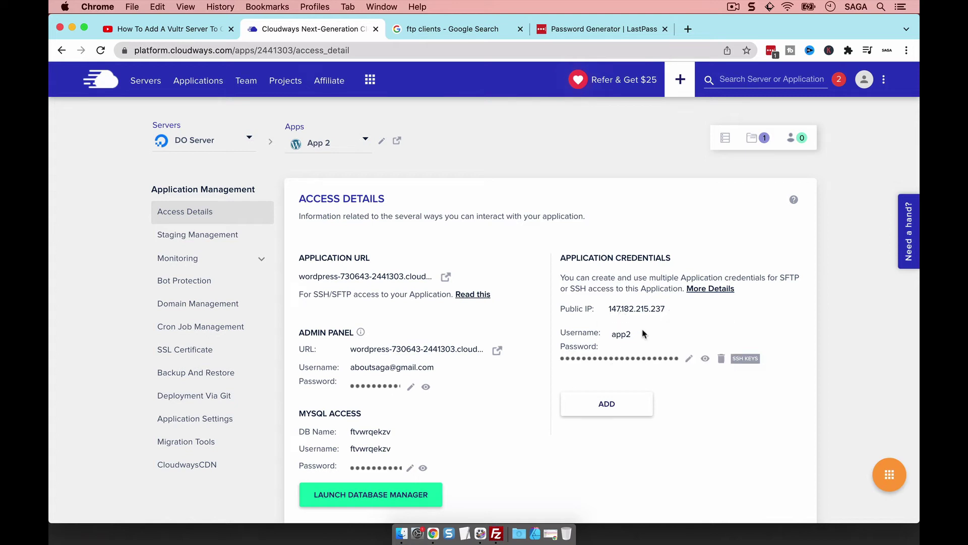
click(497, 535)
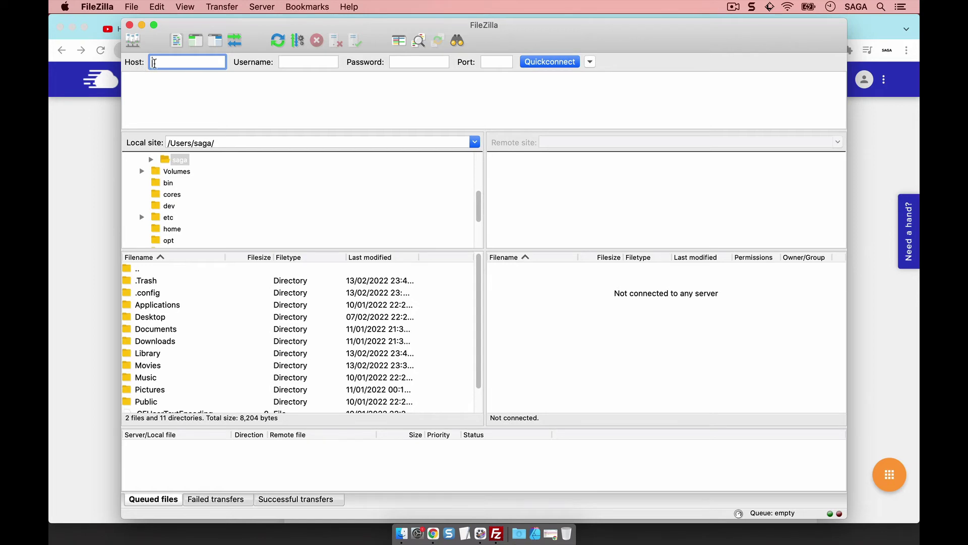
text(147.182.215.237)
click(872, 333)
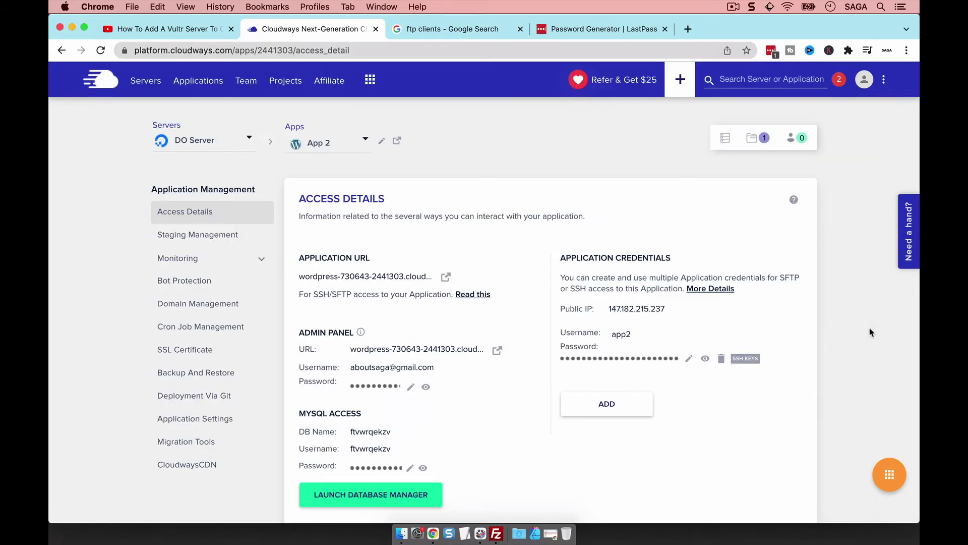
click(497, 532)
click(289, 61)
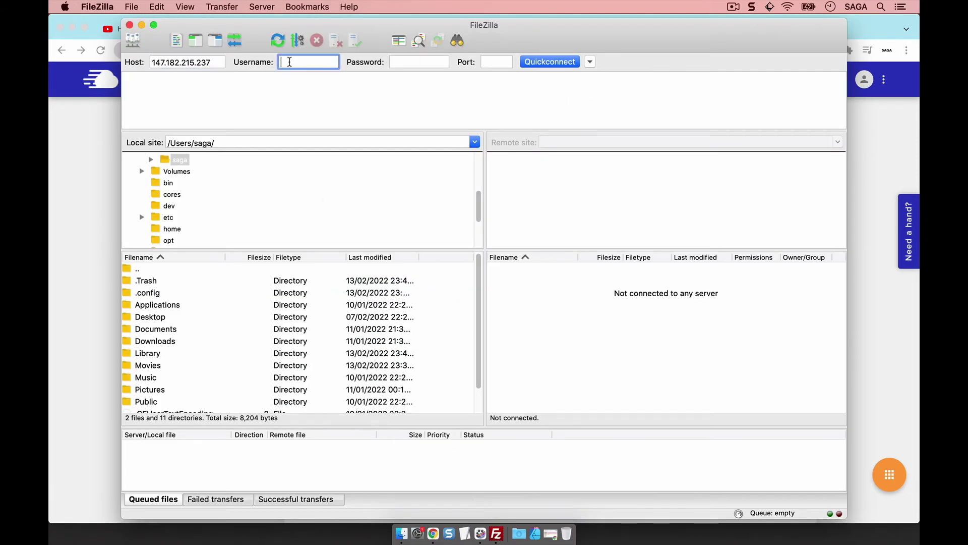
text(app2)
Copy the application password from App 2's credentials in Cloudways and paste it as FileZilla's quick connection password.
click(863, 348)
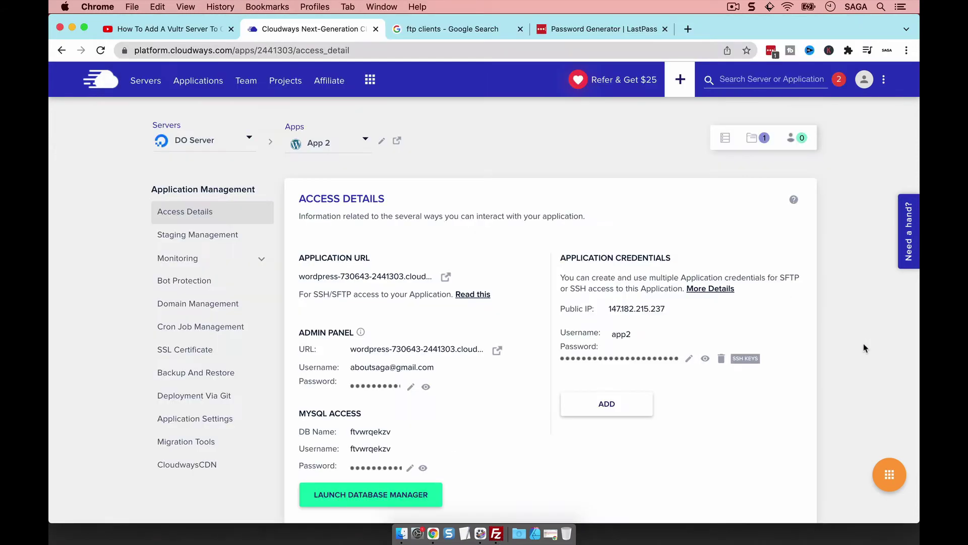
click(613, 360)
click(497, 533)
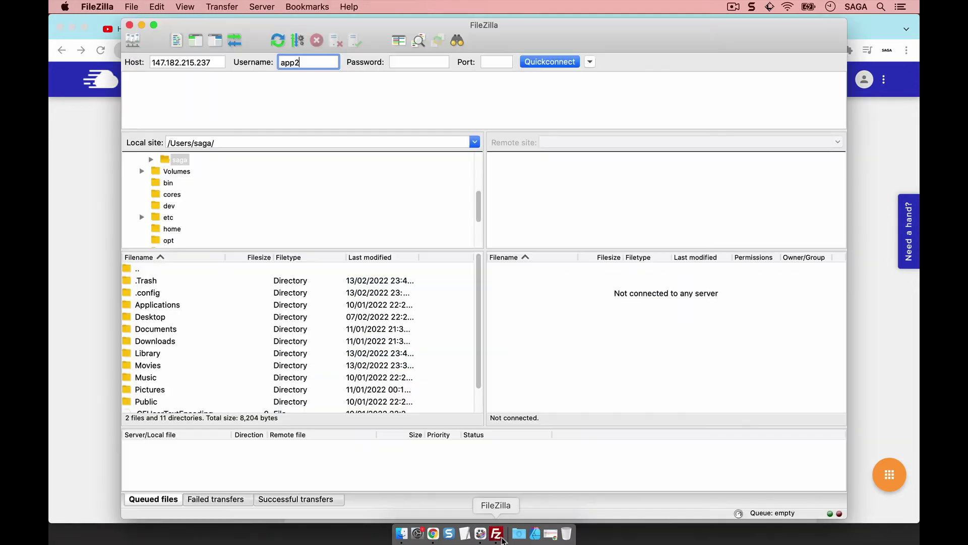
click(411, 61)
key(super+v)
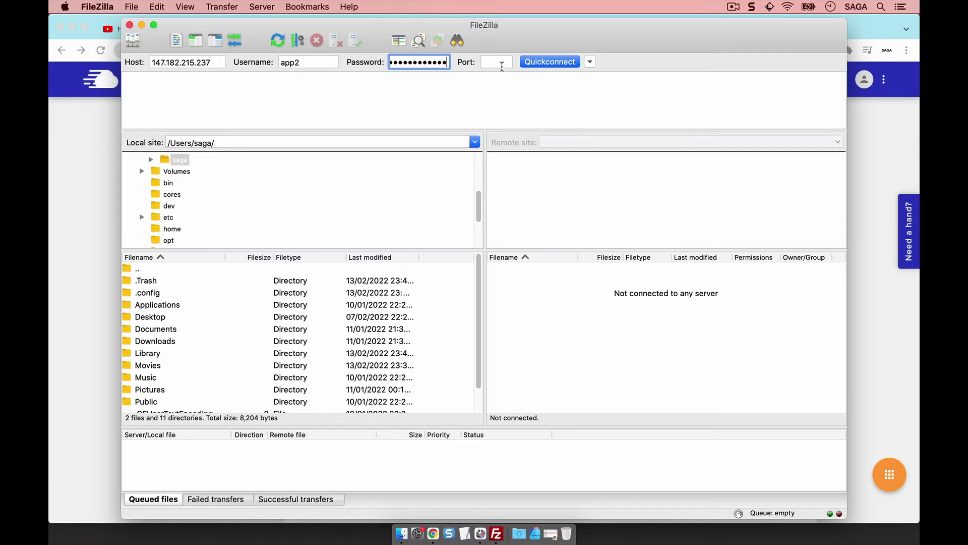
Try to connect to the server with Quickconnect, choosing not to save passwords.
click(529, 67)
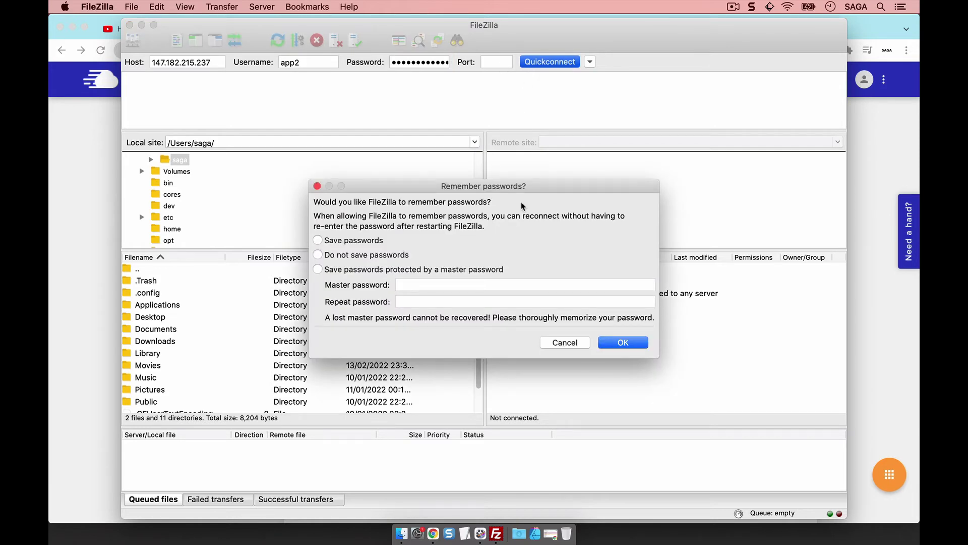
click(388, 257)
click(619, 342)
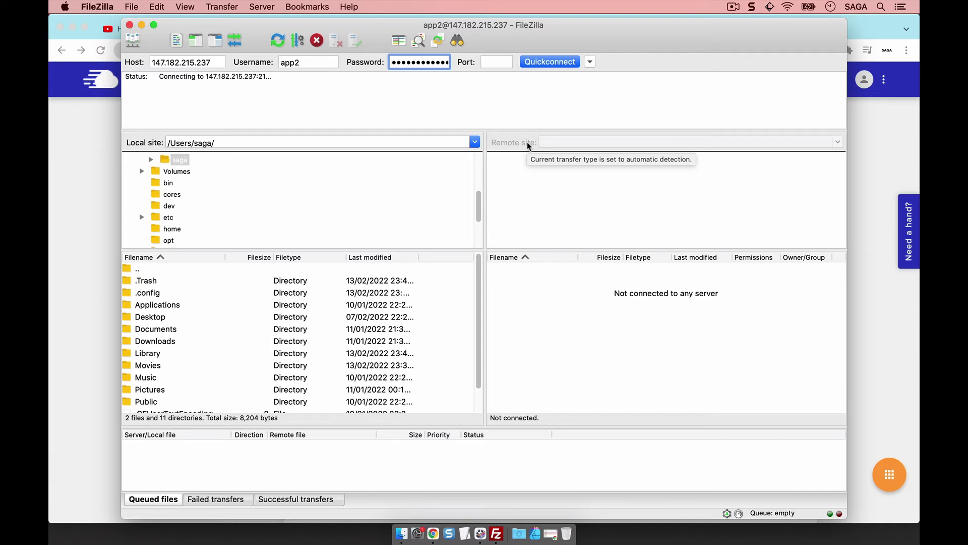
Try the quick connection again in a new tab, then cancel the operation and close that tab.
click(536, 64)
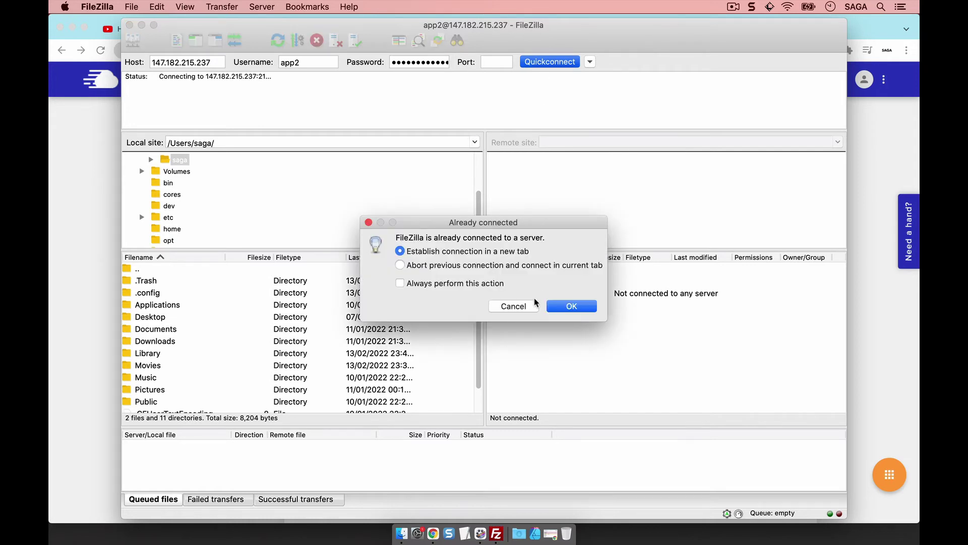
click(554, 305)
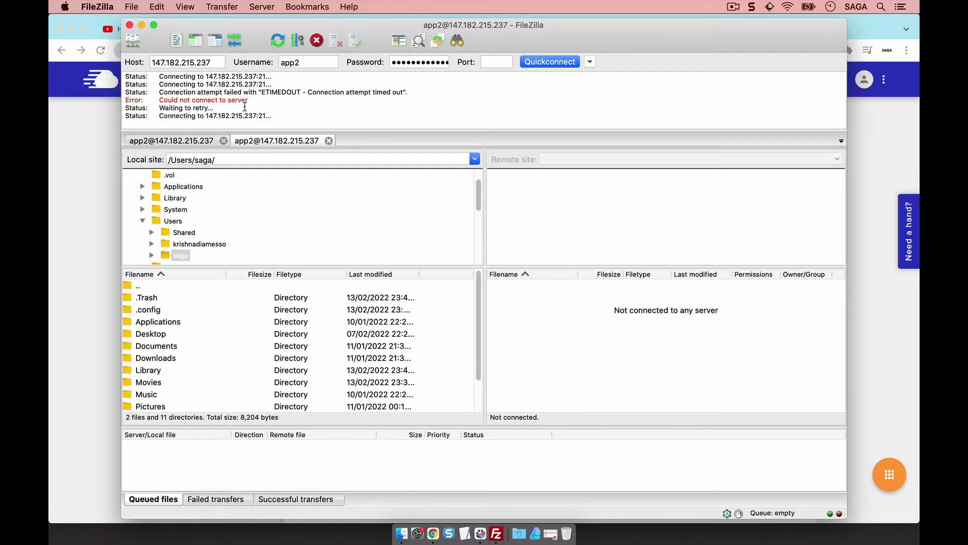
click(329, 141)
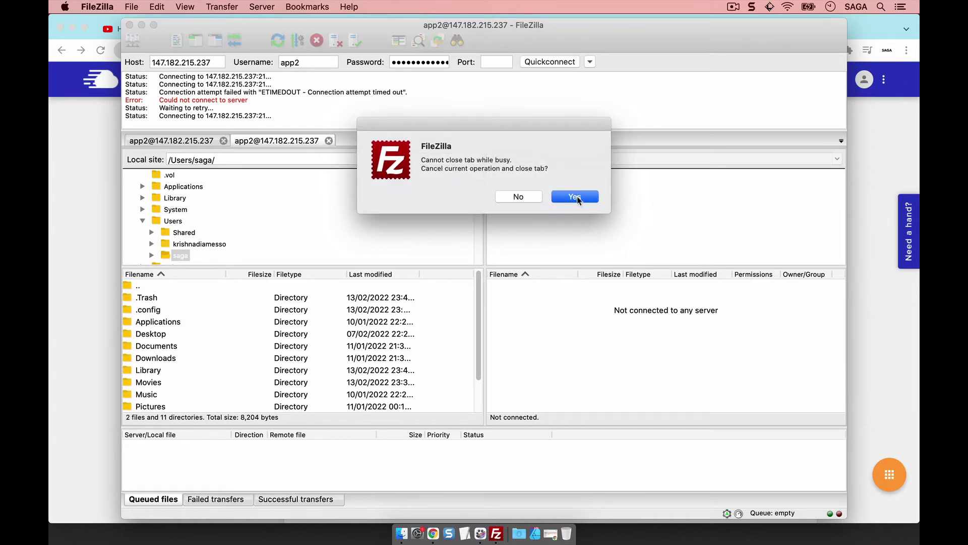
click(574, 197)
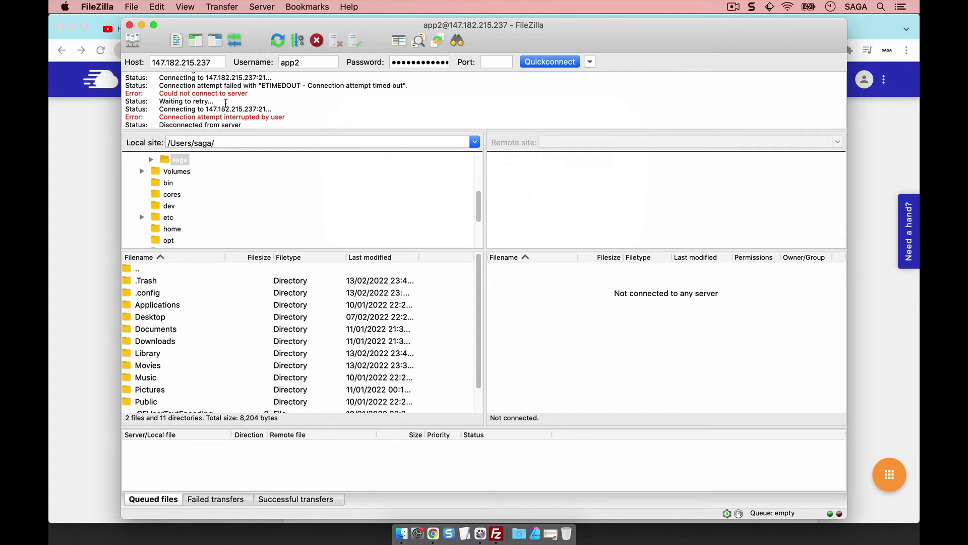
Create a new site named app2 under My Sites in the Site Manager.
click(133, 40)
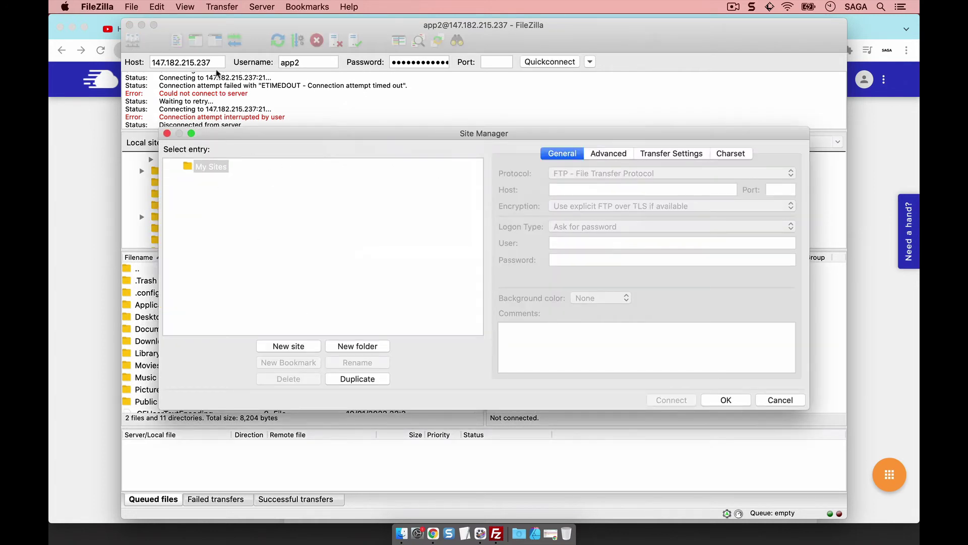
click(279, 347)
text(app2)
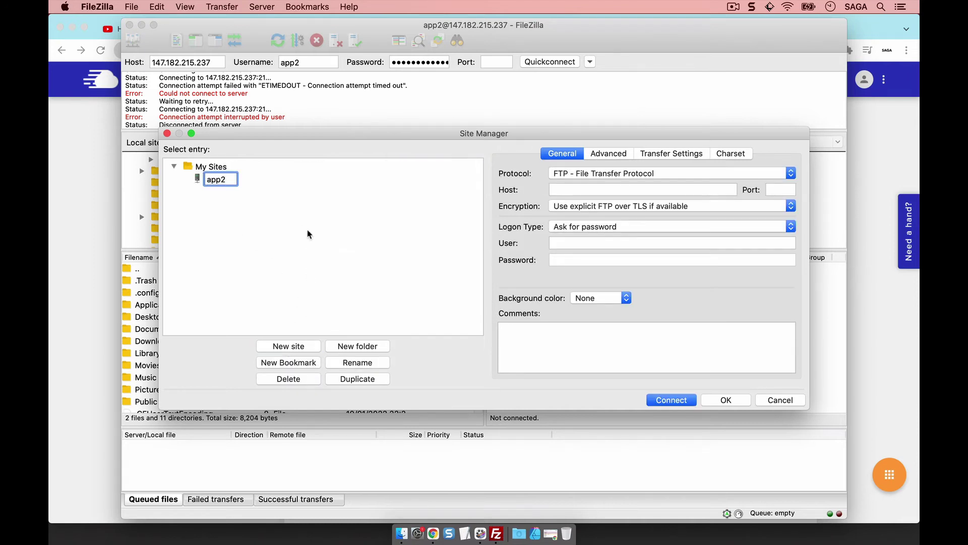
key(Return)
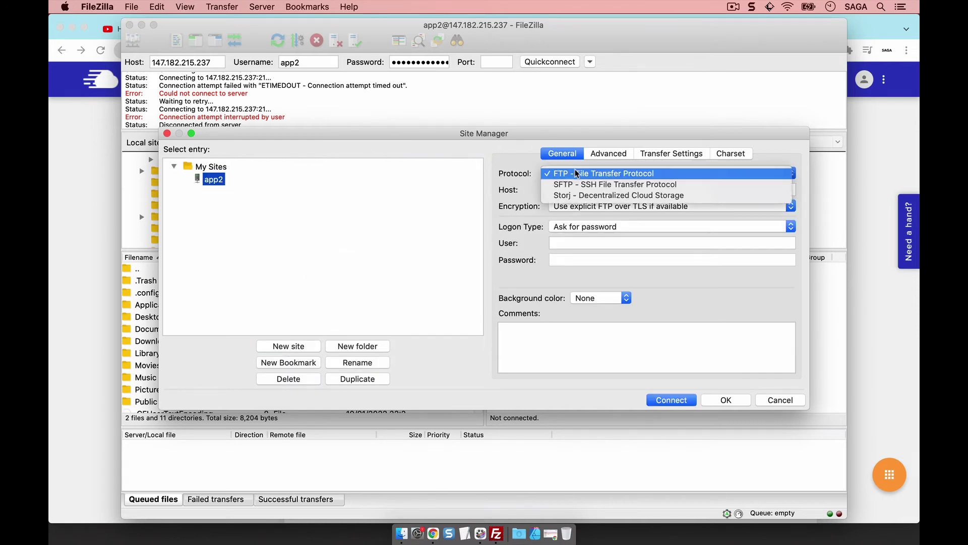
Set the app2 site's protocol to SFTP - SSH File Transfer Protocol and its host to 147.182.215.237.
click(575, 173)
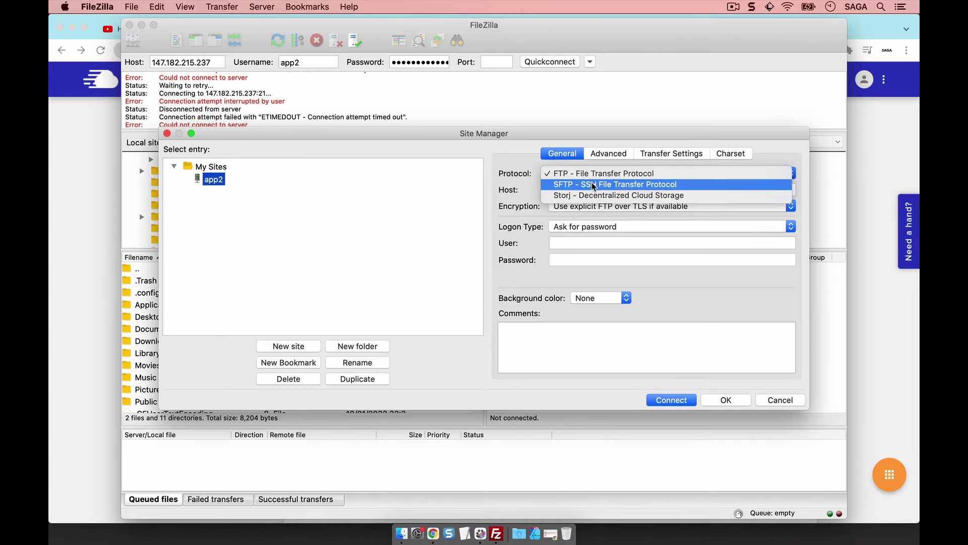
click(591, 184)
click(589, 190)
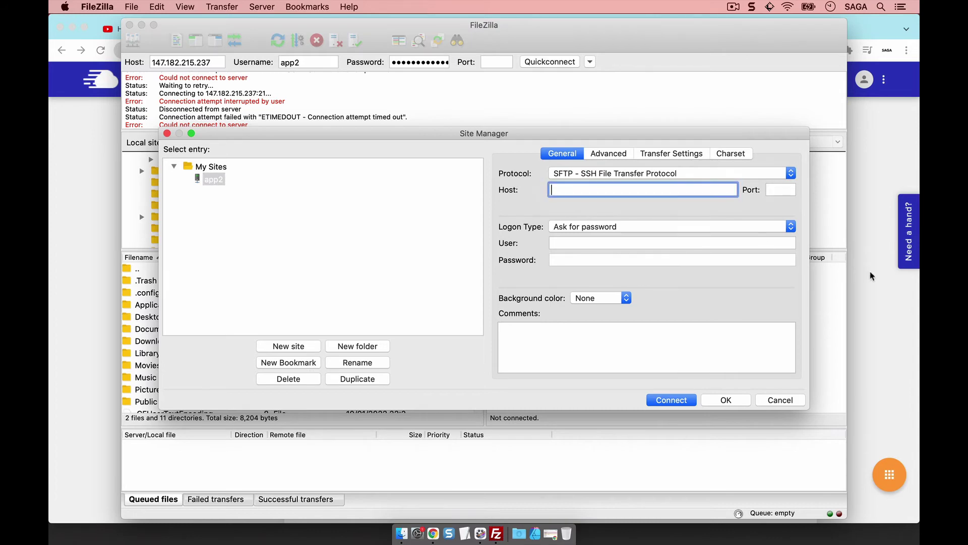
click(873, 293)
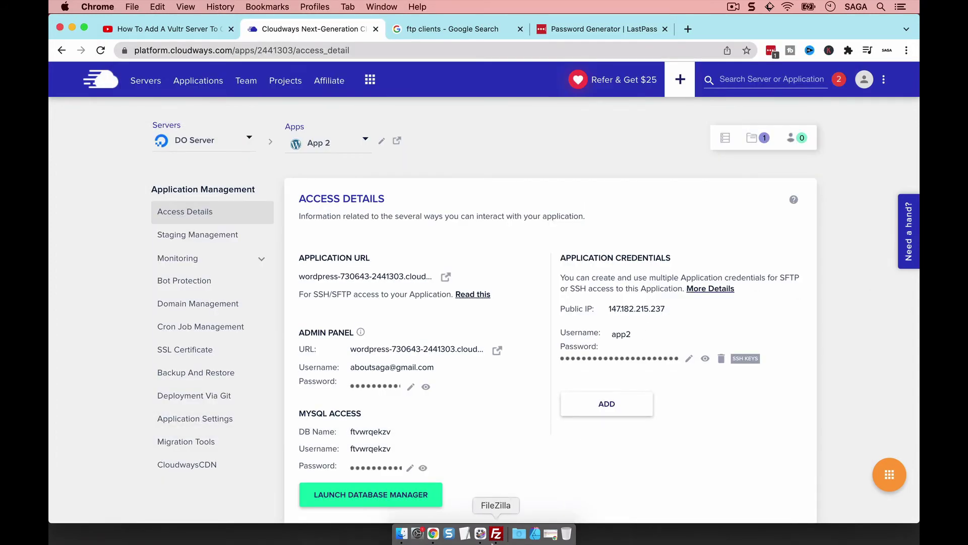
click(497, 532)
click(557, 191)
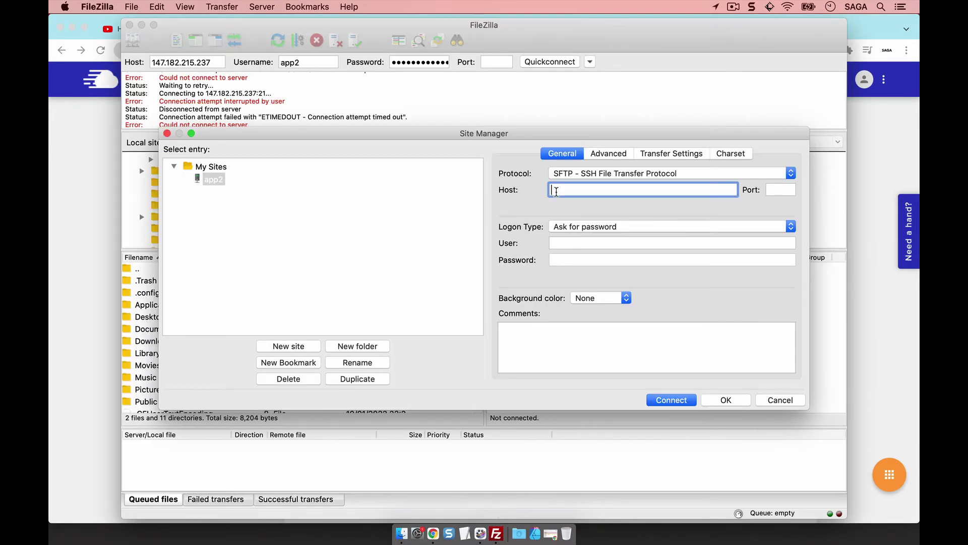
text(147.182.215.237)
Set the app2 site's logon type to Normal and fill its user with the username app2 copied from the application credentials in Cloudways.
click(570, 228)
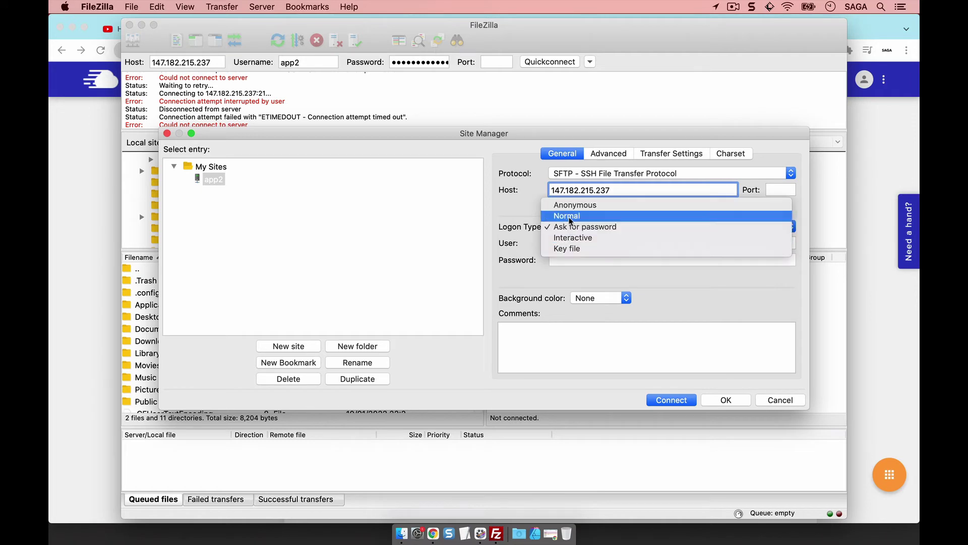
click(570, 217)
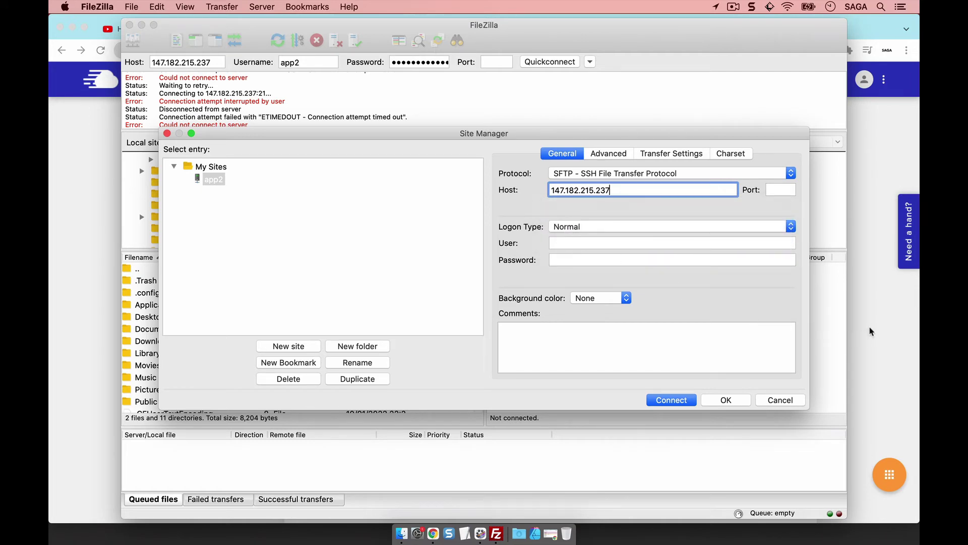
click(870, 332)
click(619, 335)
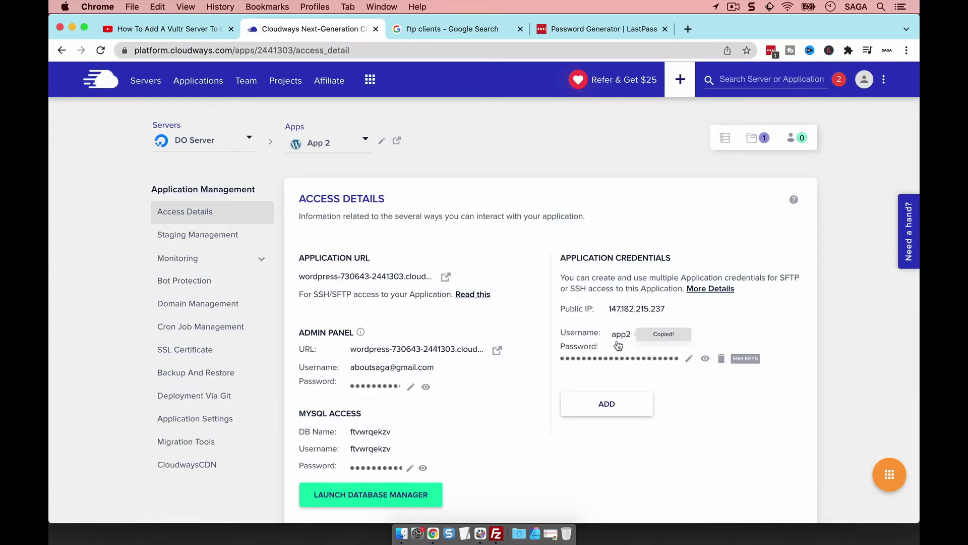
click(497, 533)
click(563, 243)
key(super+v)
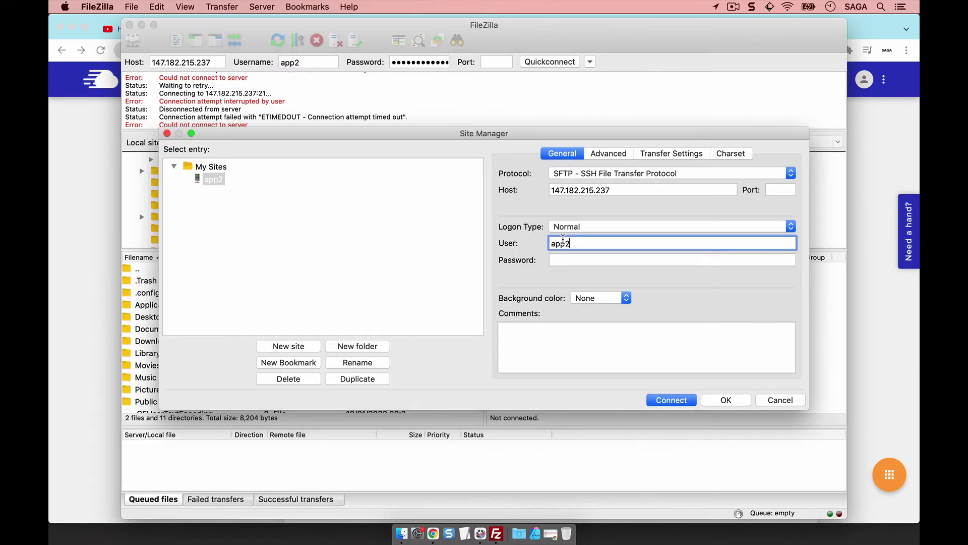
Copy App 2's application password from Cloudways and paste it as the app2 site's password in FileZilla.
click(576, 259)
click(901, 352)
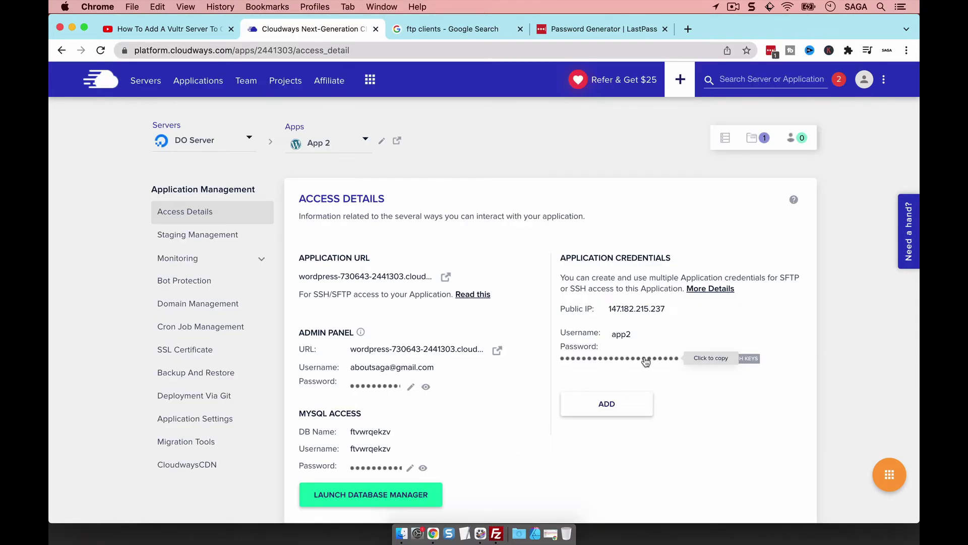
click(641, 359)
click(497, 533)
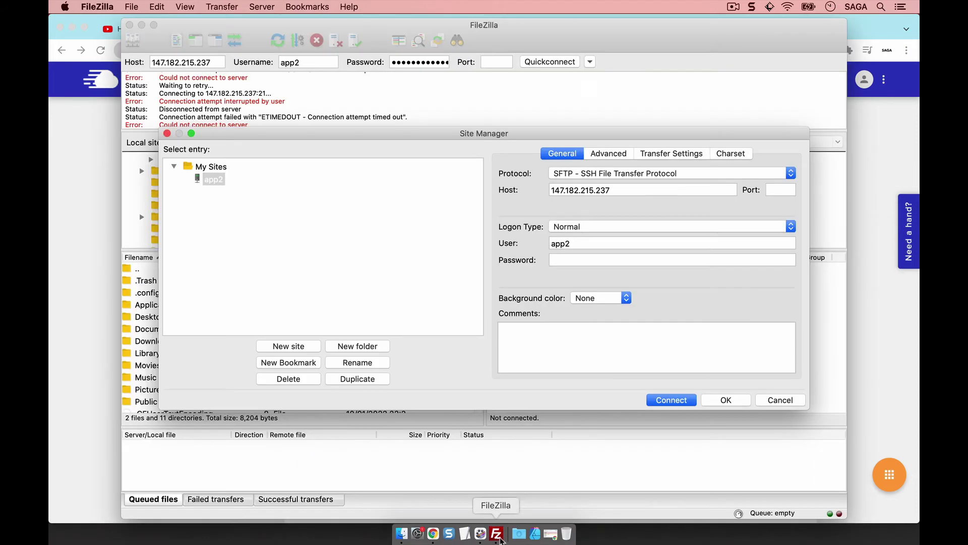
click(562, 260)
key(super+v)
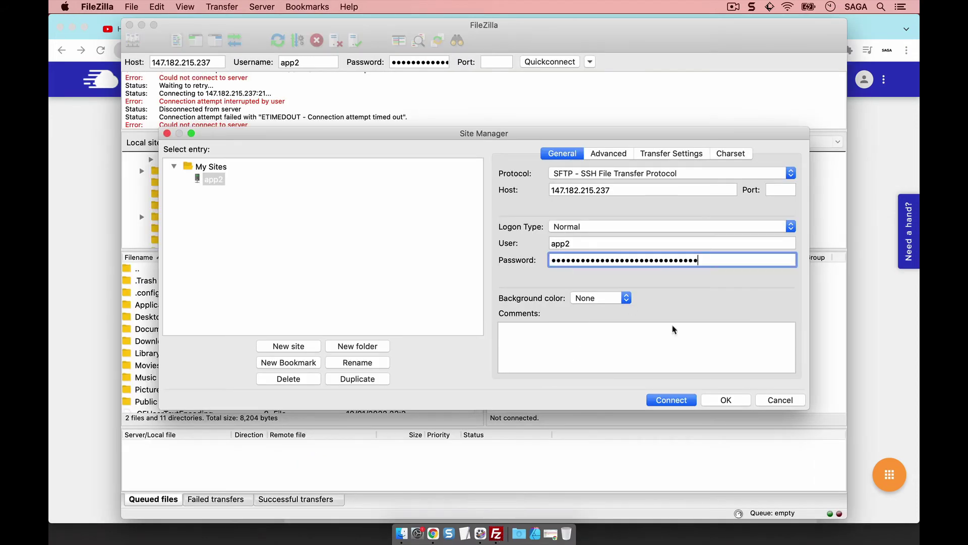
Connect to the app2 site, pasting the application password when asked and trusting the server's unknown host key.
click(674, 400)
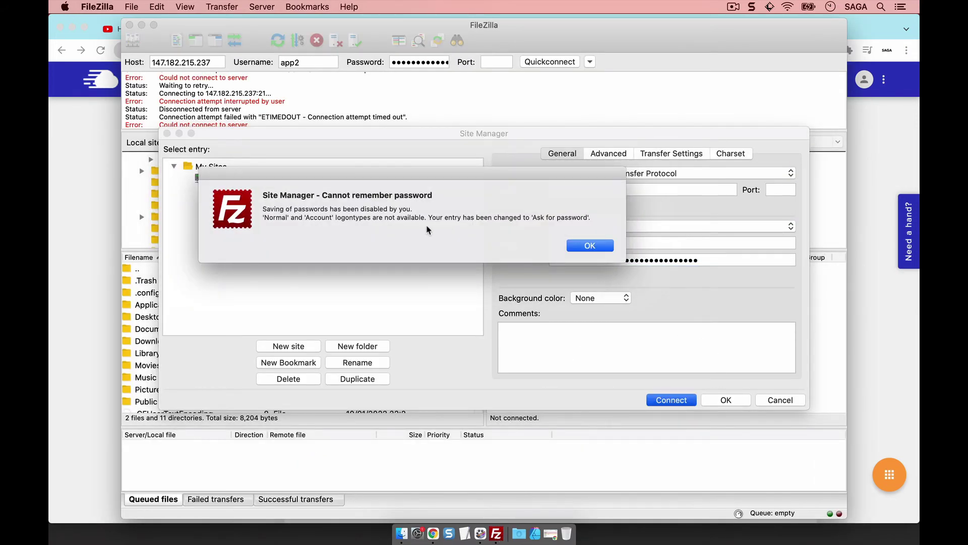
click(578, 246)
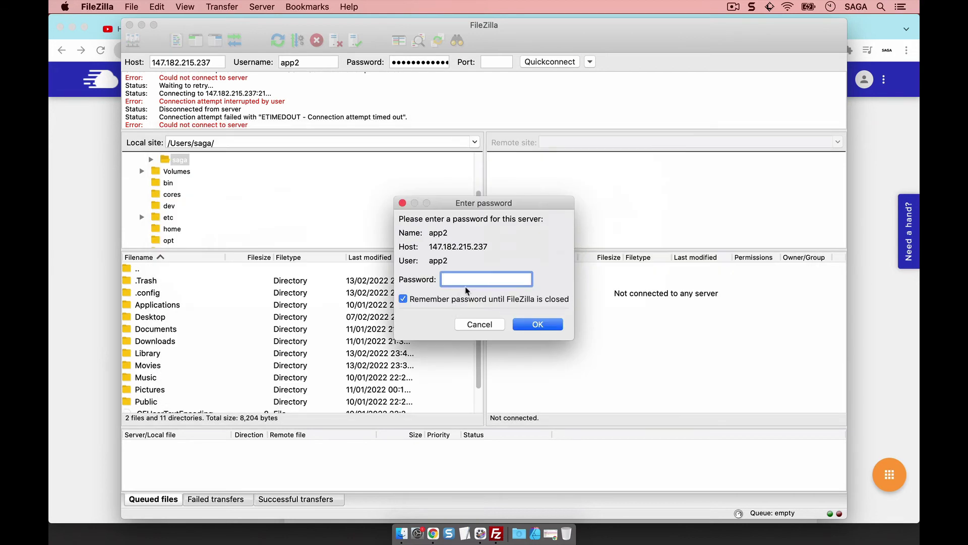
key(super+v)
click(537, 326)
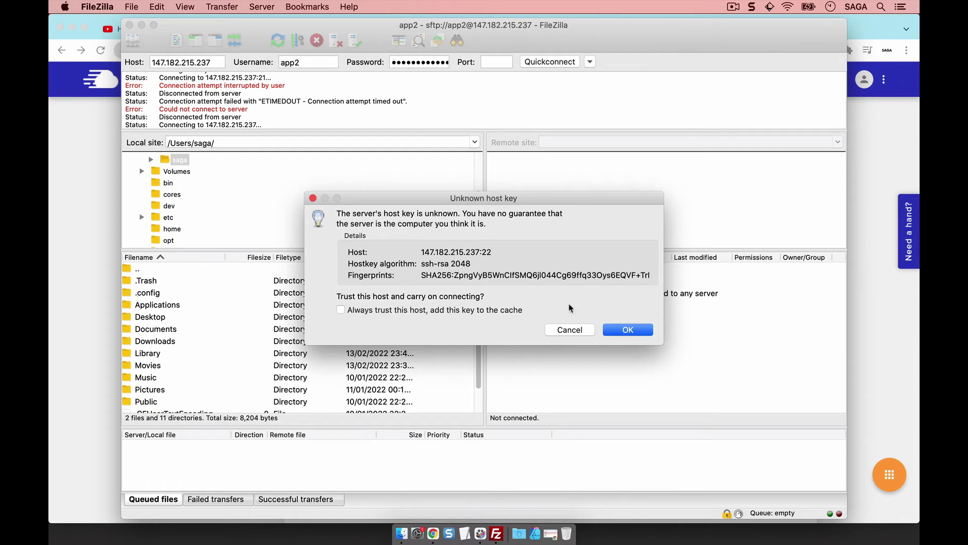
click(627, 331)
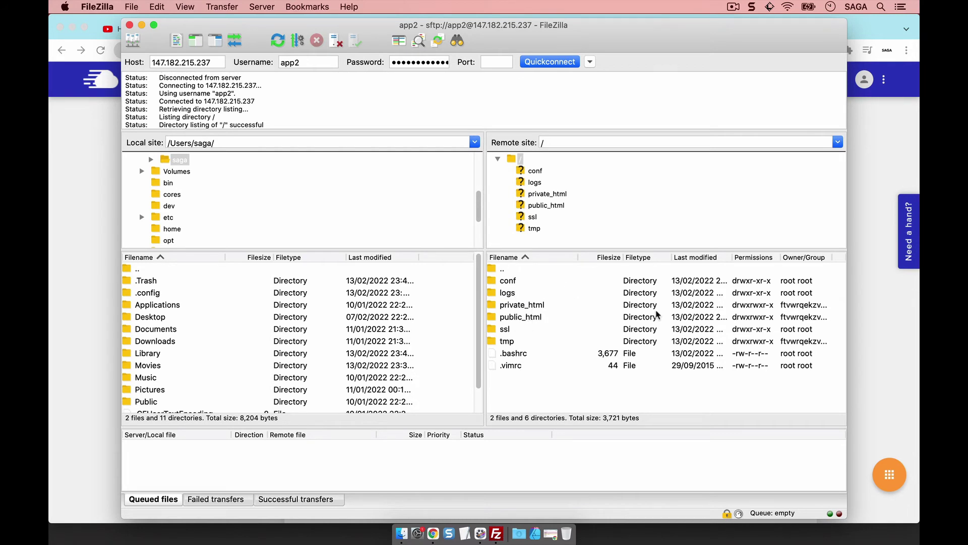
Check the selected app in Cloudways, then browse the remote public_html folder and its wp-content subfolder in FileZilla.
click(880, 342)
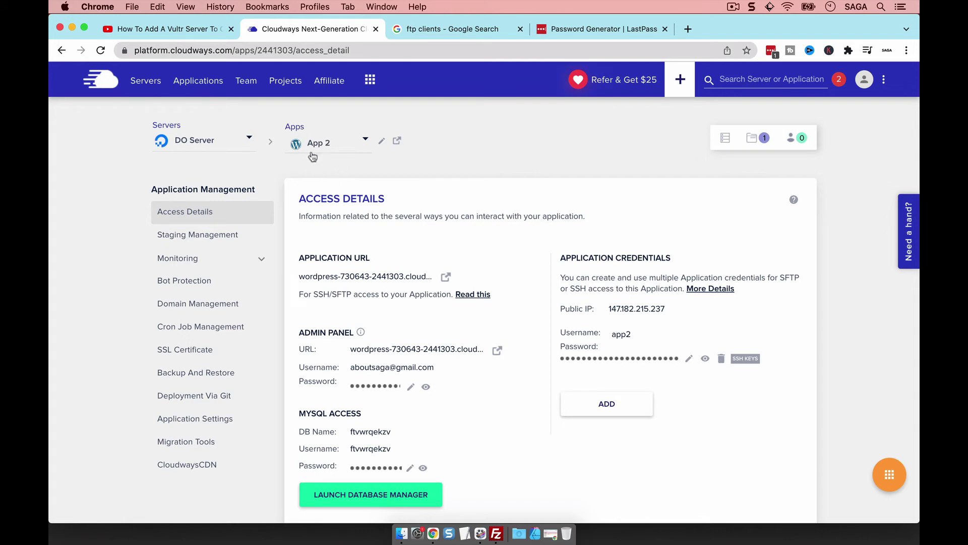
click(496, 533)
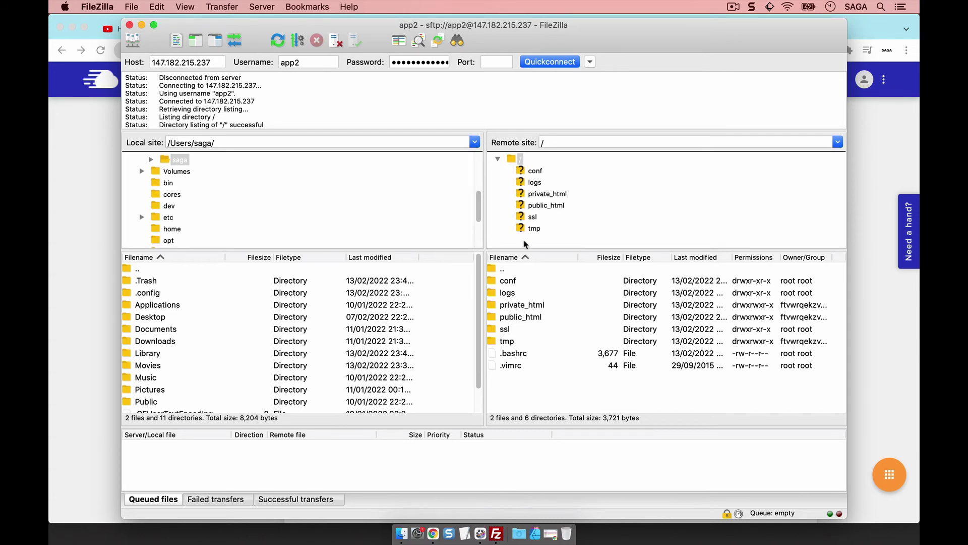
double_click(522, 316)
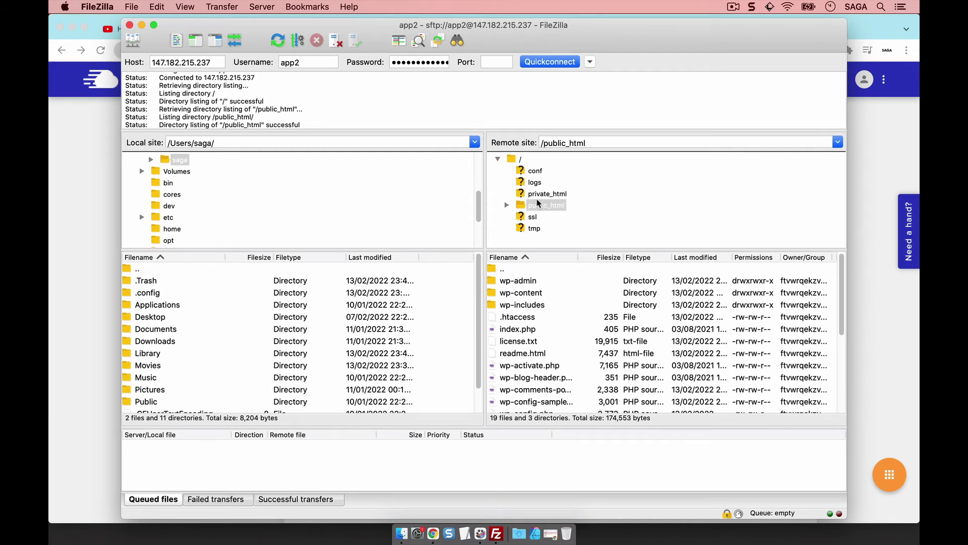
click(507, 207)
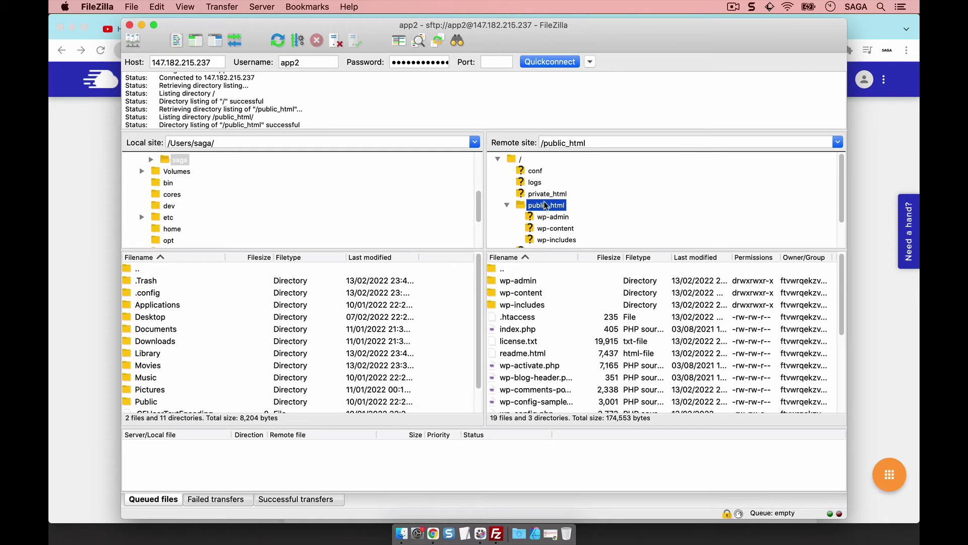
scroll(545, 206, down, 2)
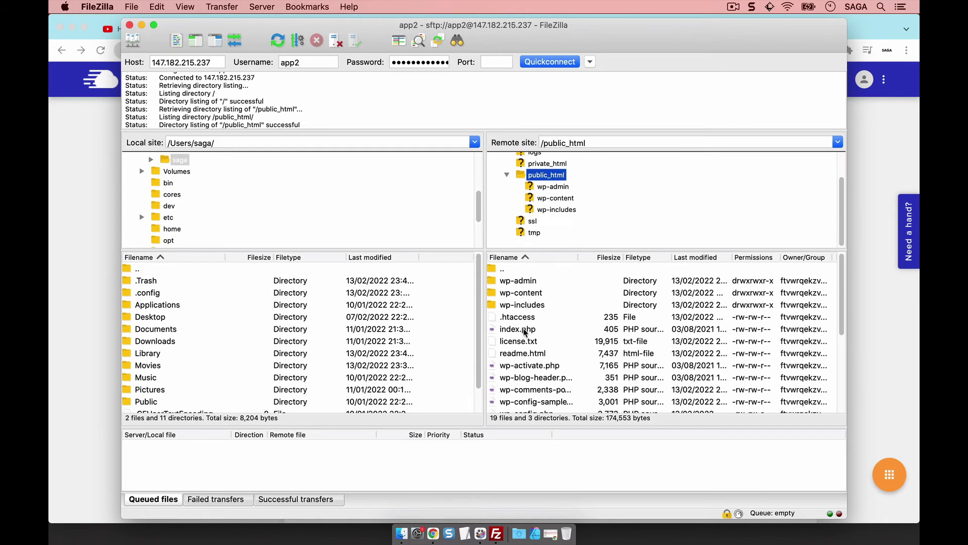
double_click(504, 294)
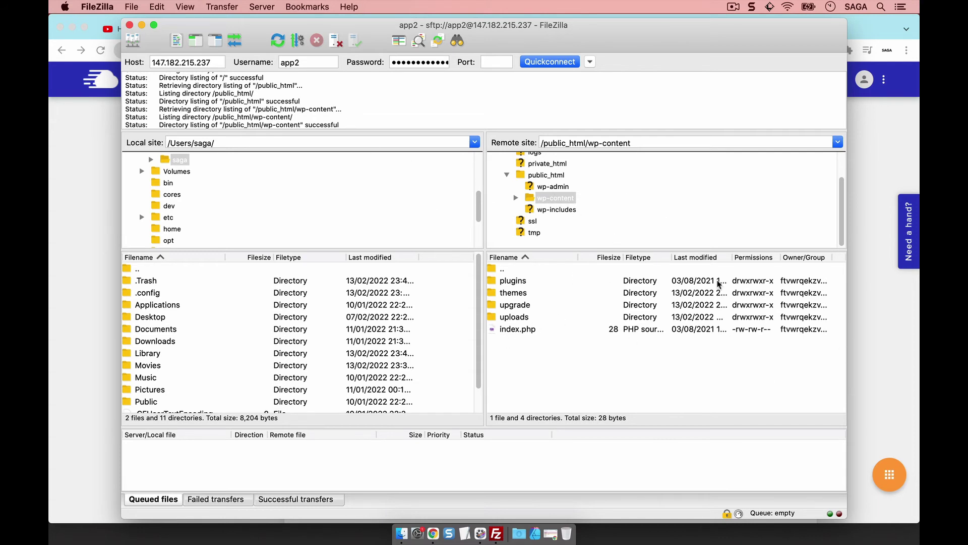
Switch to Cloudways and open the master credentials page of DO Server.
click(898, 332)
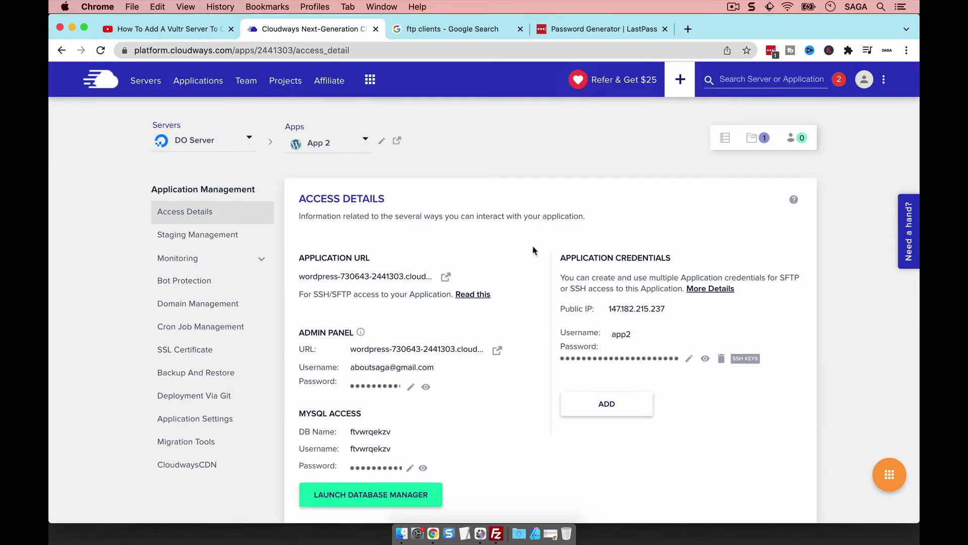
click(154, 82)
click(278, 212)
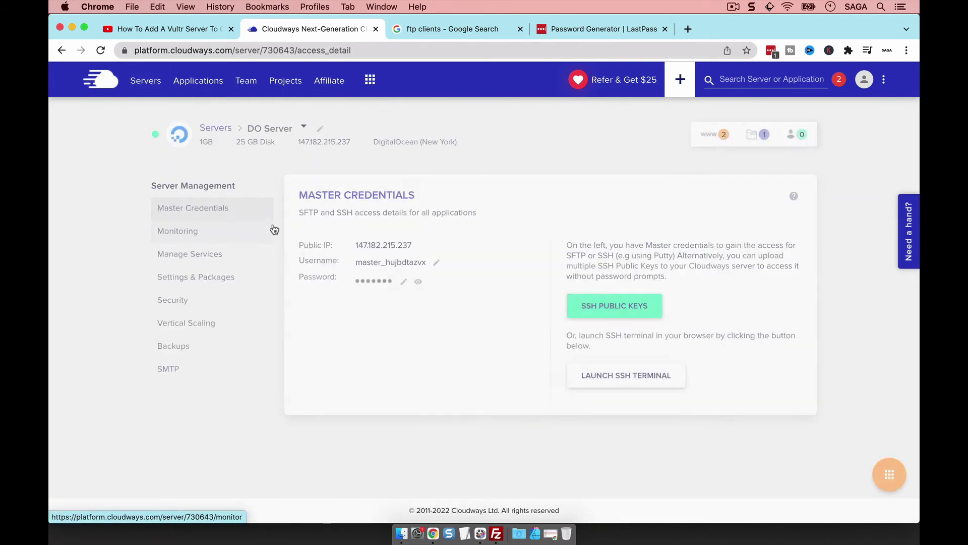
Switch to FileZilla and create a new site named server under My Sites in the Site Manager.
click(497, 533)
click(134, 40)
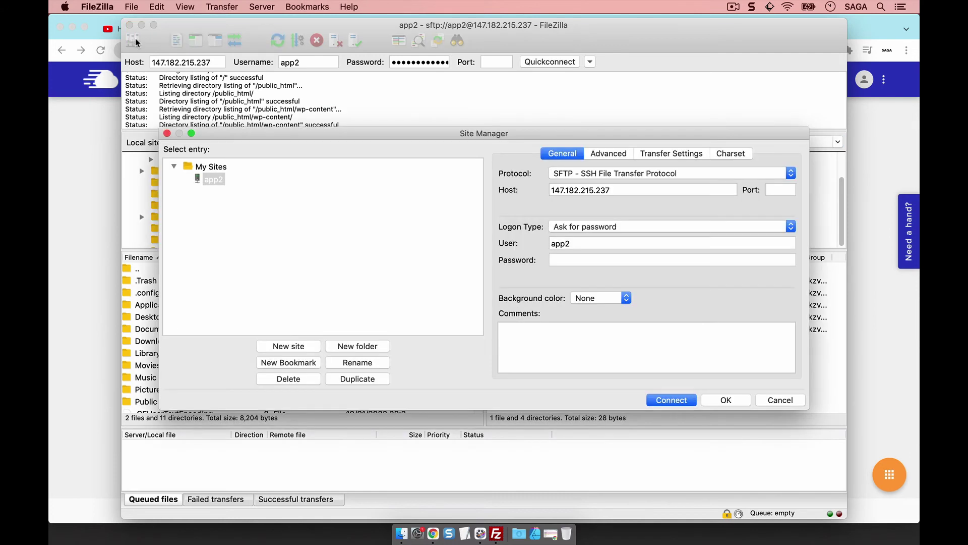
click(282, 347)
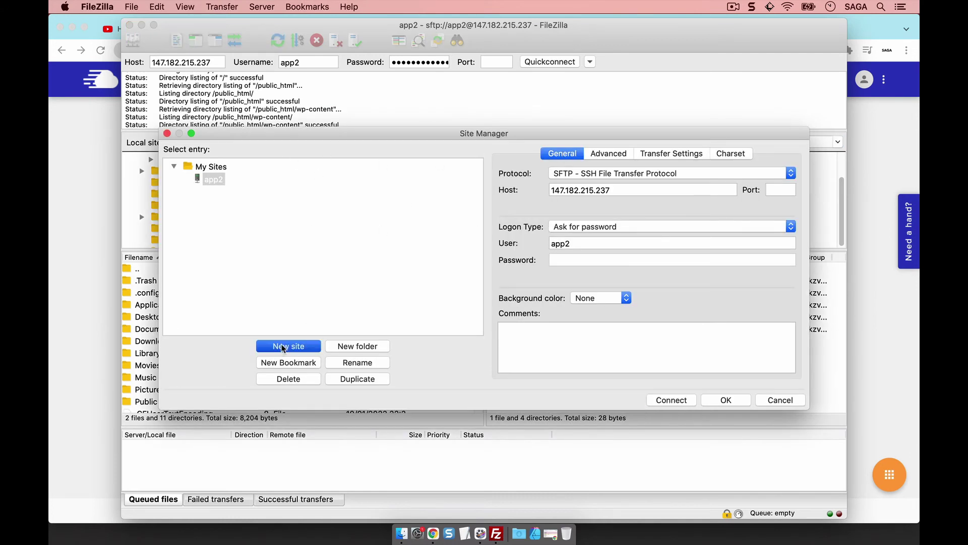
text(server)
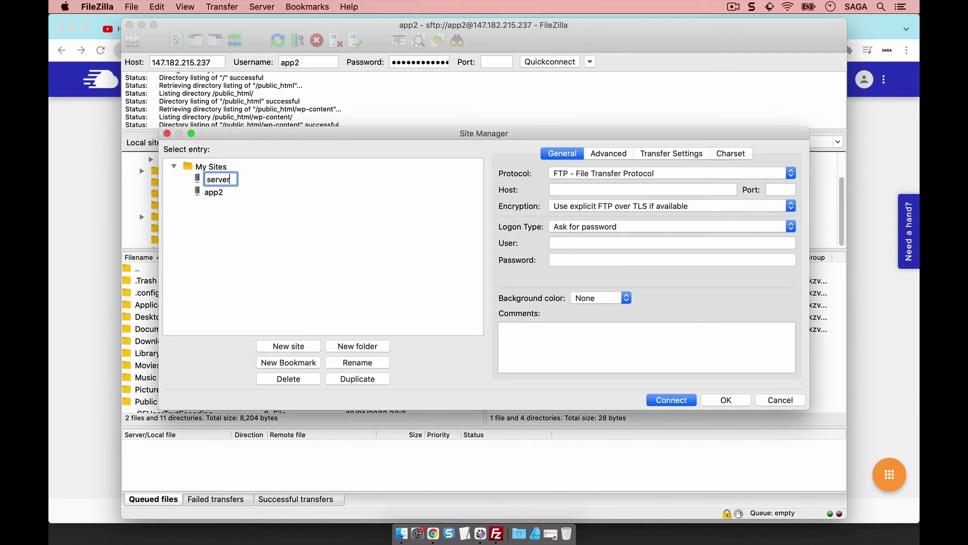
key(Return)
Set the server site's protocol to SFTP - SSH File Transfer Protocol and its host to 147.182.215.237.
click(888, 297)
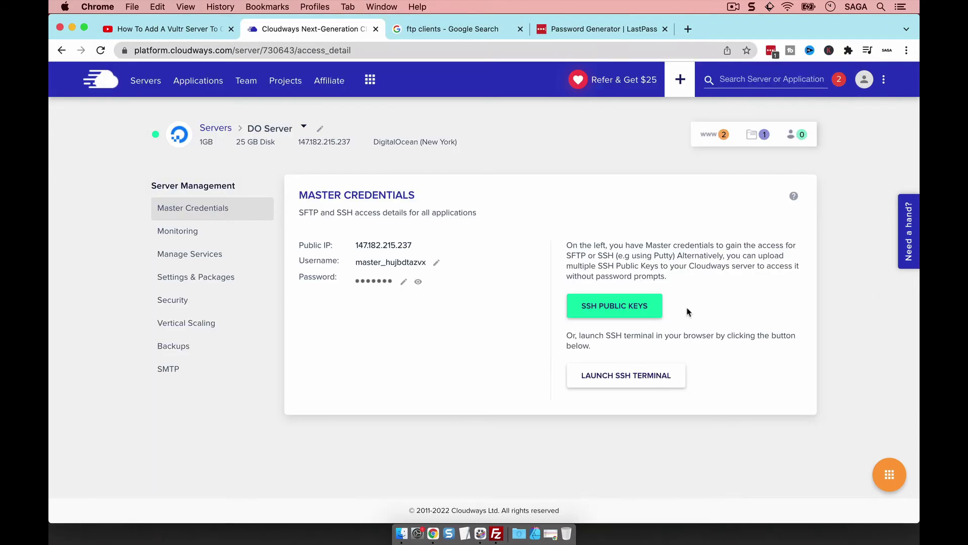
click(497, 533)
click(596, 176)
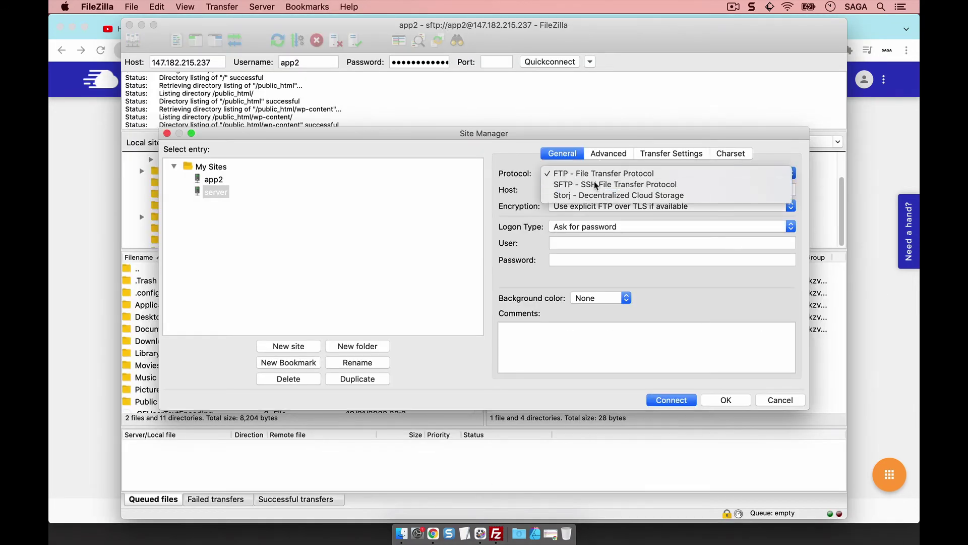
click(598, 184)
click(565, 189)
text(147.182.215.237)
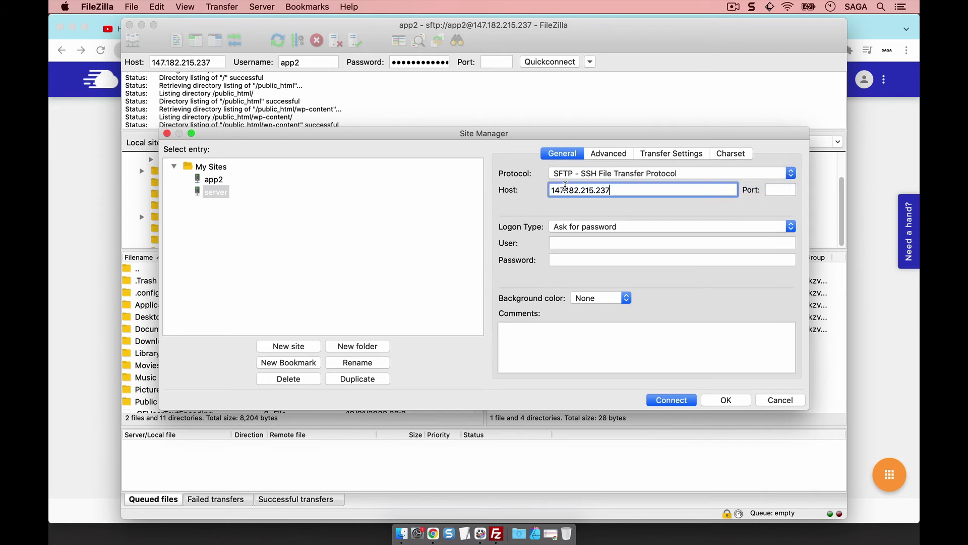
Set the server site's logon type to Normal and fill its user with the master username copied from Cloudways.
click(596, 228)
click(792, 314)
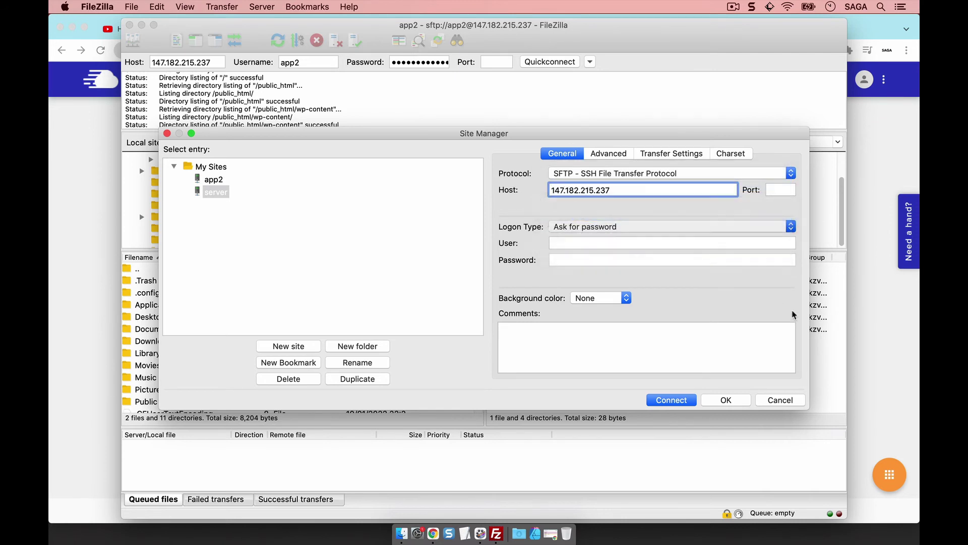
click(867, 321)
click(382, 264)
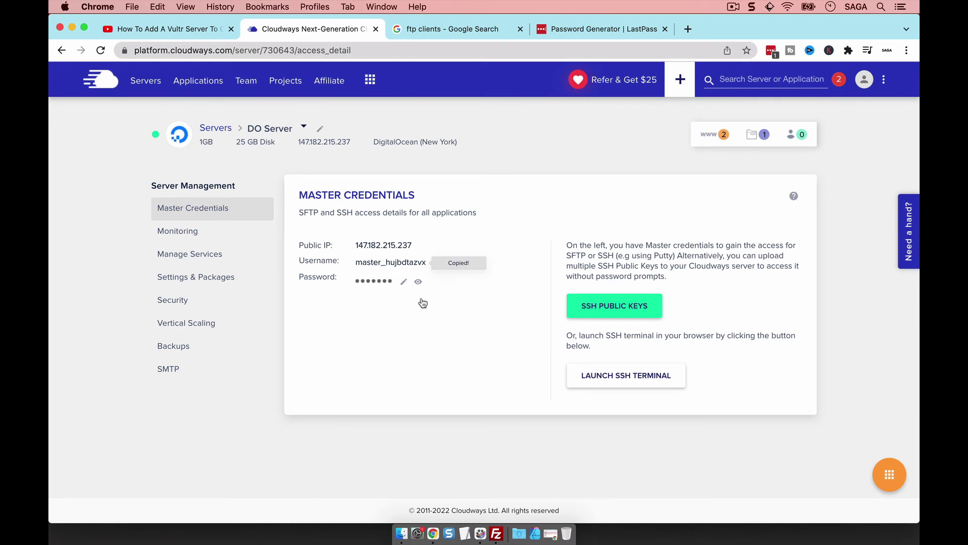
click(497, 533)
click(578, 242)
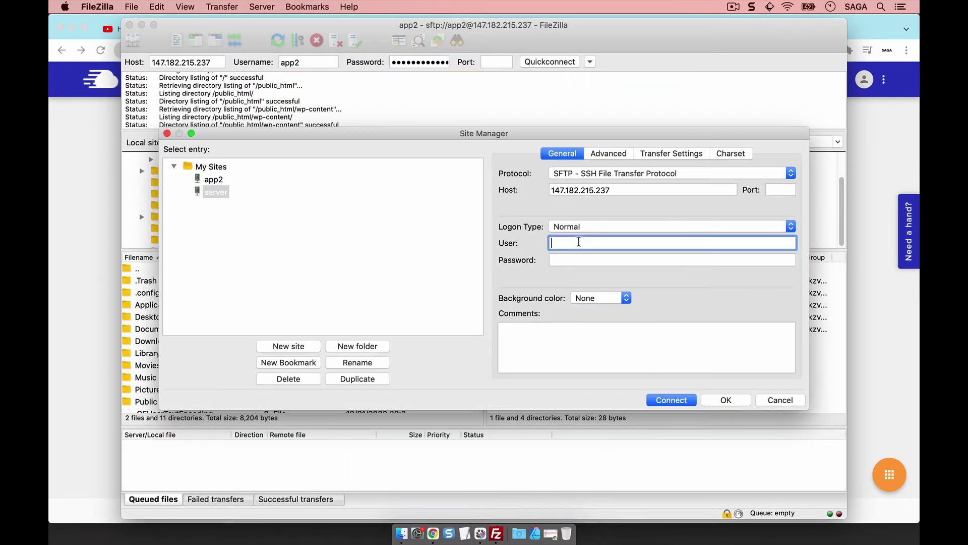
text(master_hujbdtazvx)
Copy the master password from Cloudways and paste it as the server site's password in FileZilla.
click(849, 297)
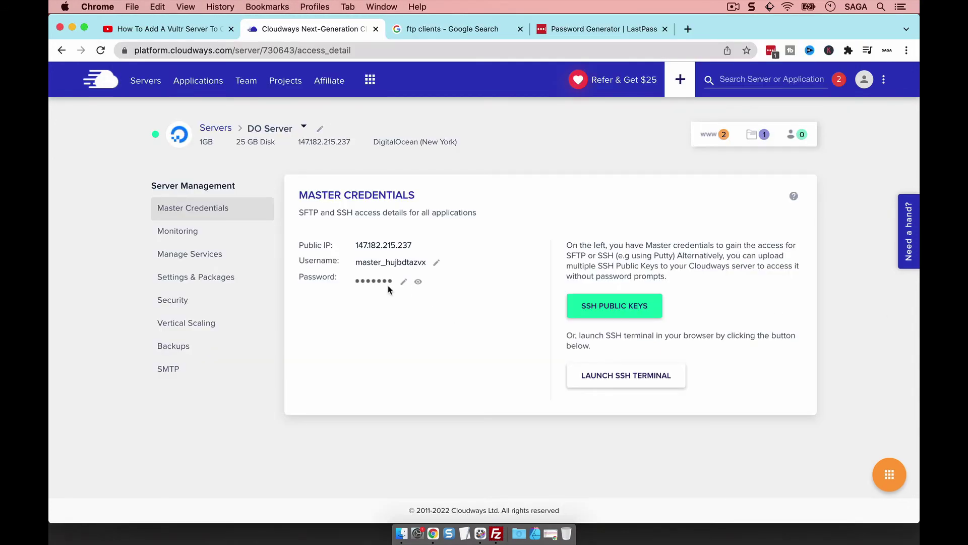
click(496, 533)
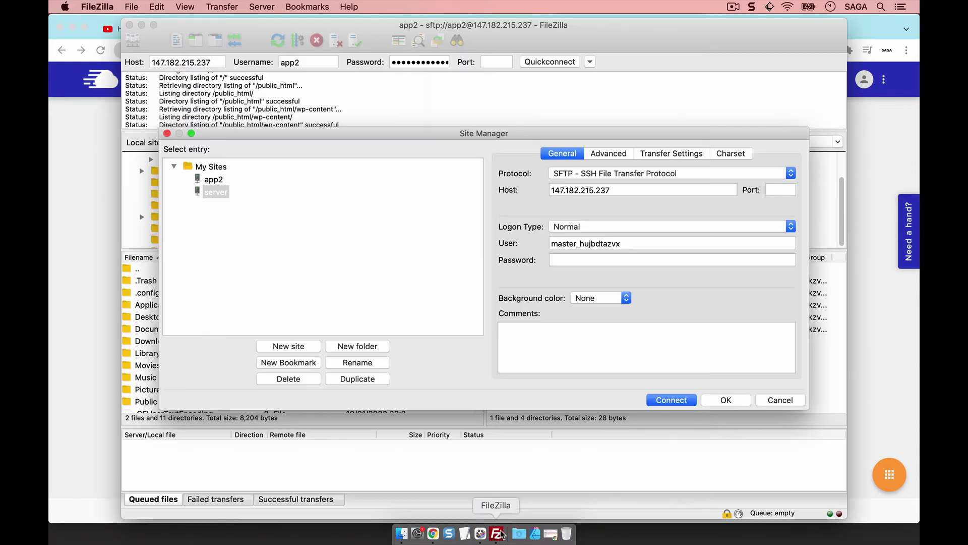
click(566, 260)
key(super+v)
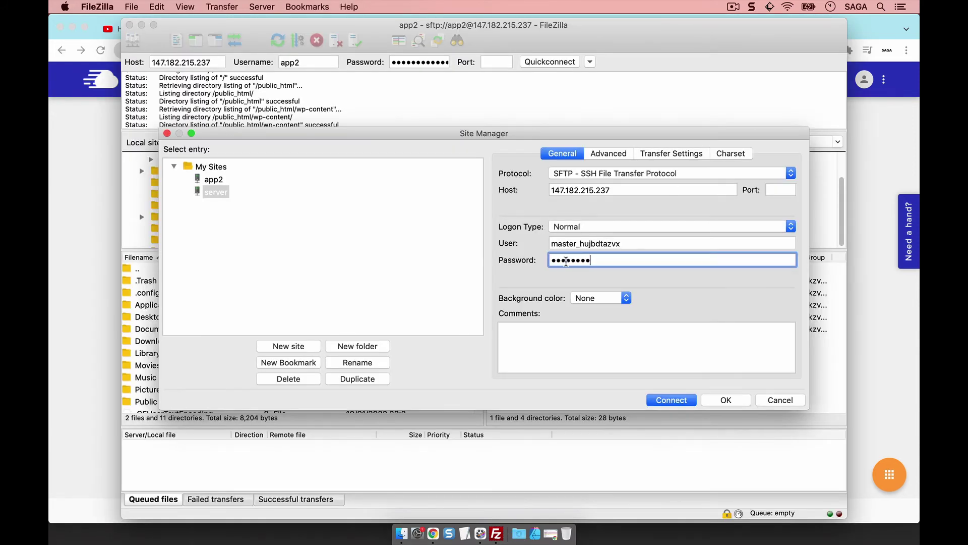
Connect to the server site with the master password pasted at the prompt, establishing the connection in a new tab.
click(683, 402)
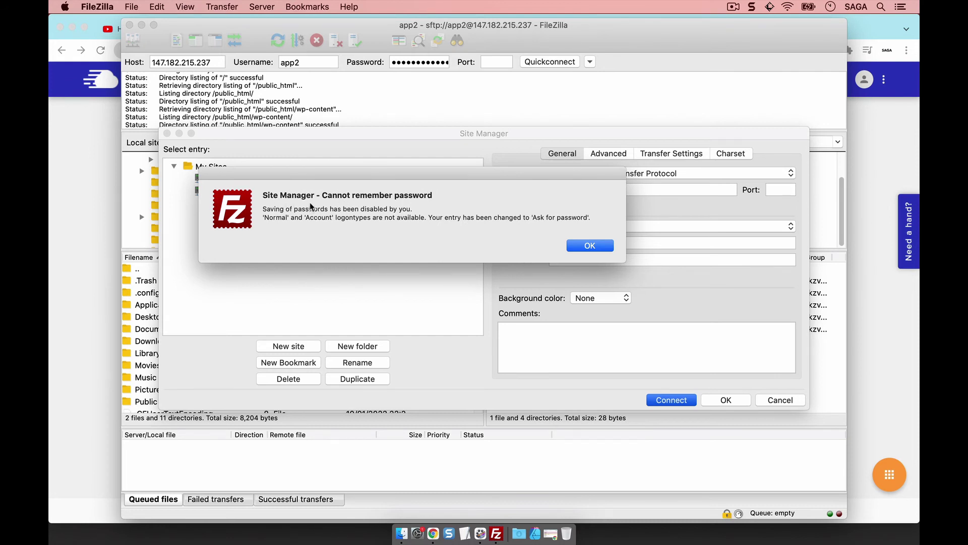
click(576, 245)
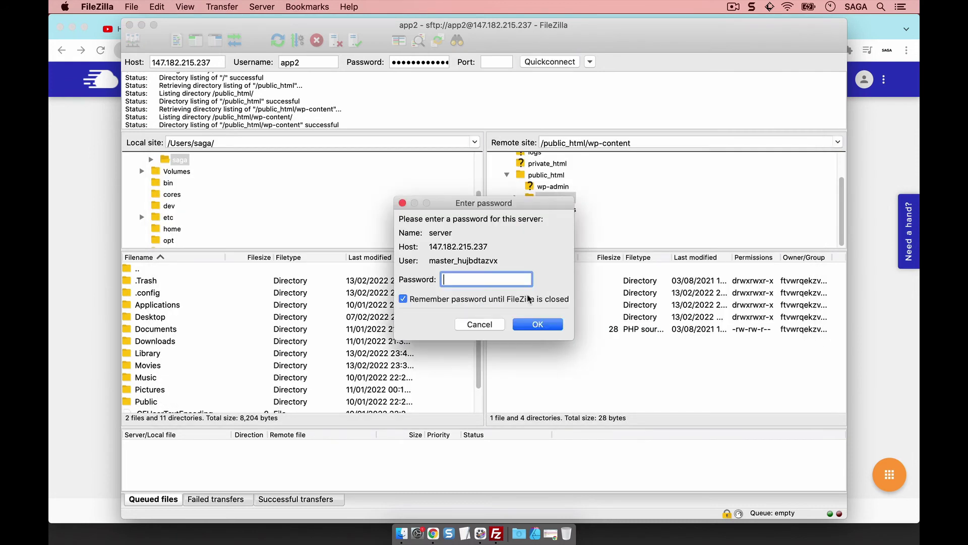
key(super+v)
click(537, 324)
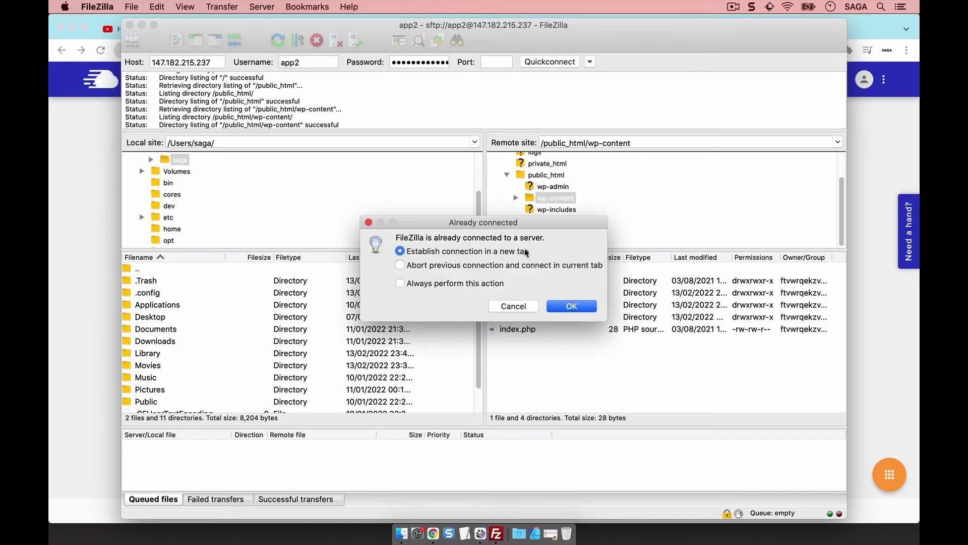
click(569, 306)
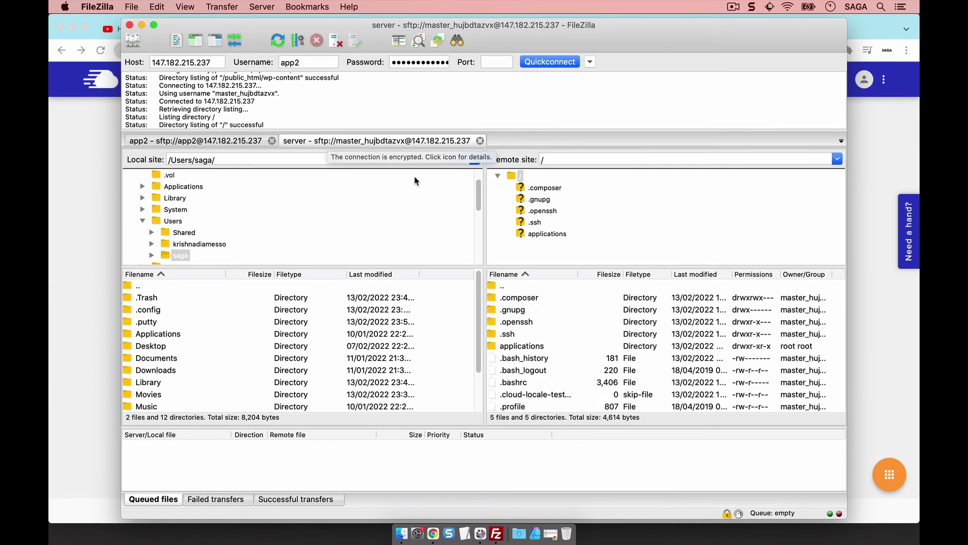
Compare the remote folders of the app2 and server connections, and open the applications folder on the server connection.
click(250, 142)
scroll(559, 227, up, 3)
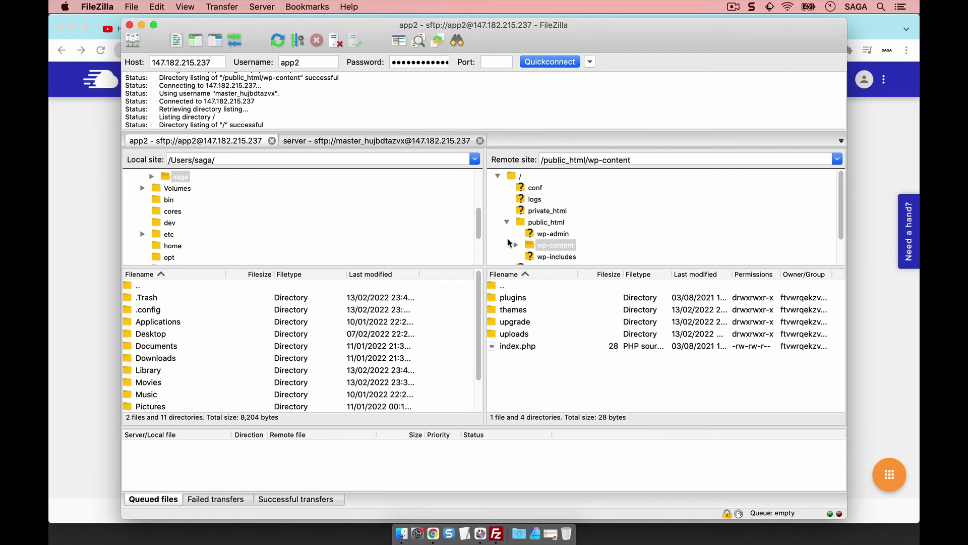
click(338, 141)
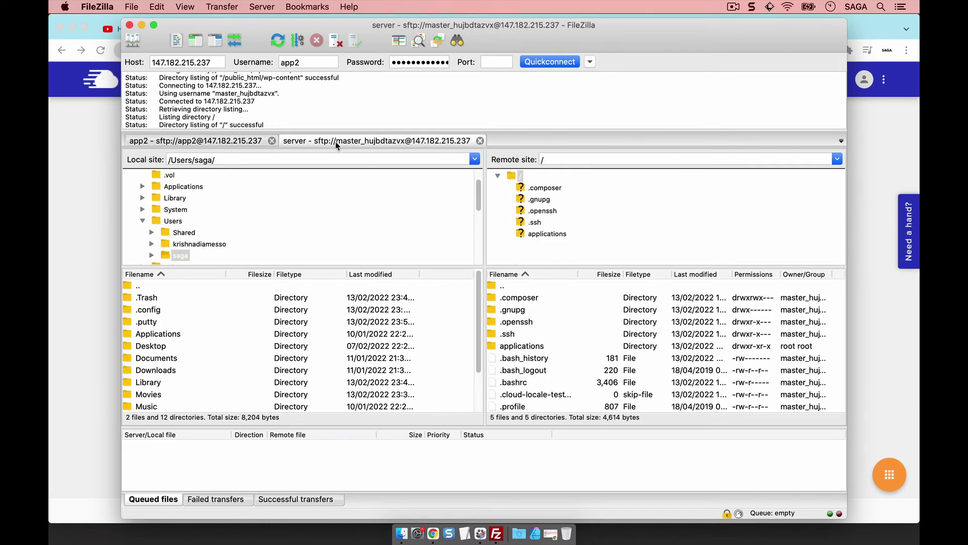
click(546, 235)
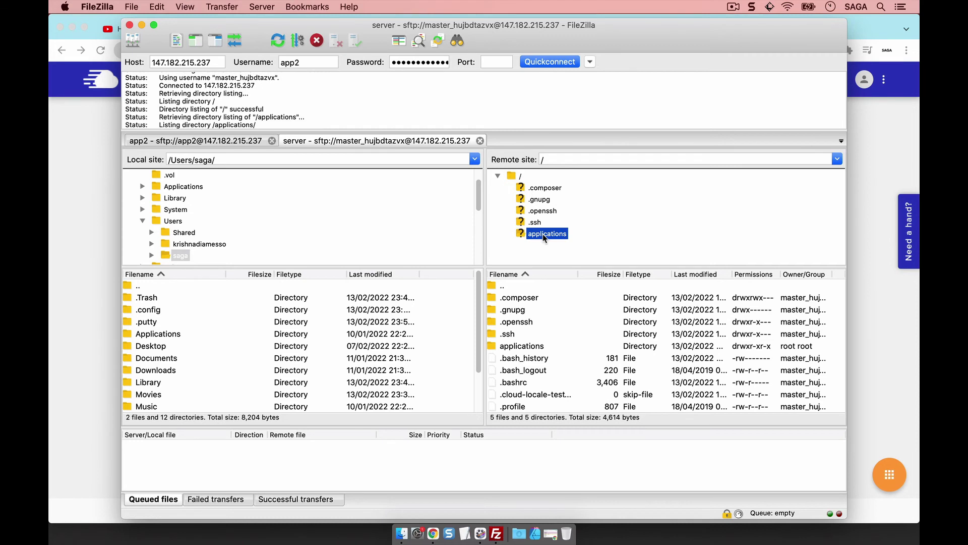
scroll(565, 228, down, 1)
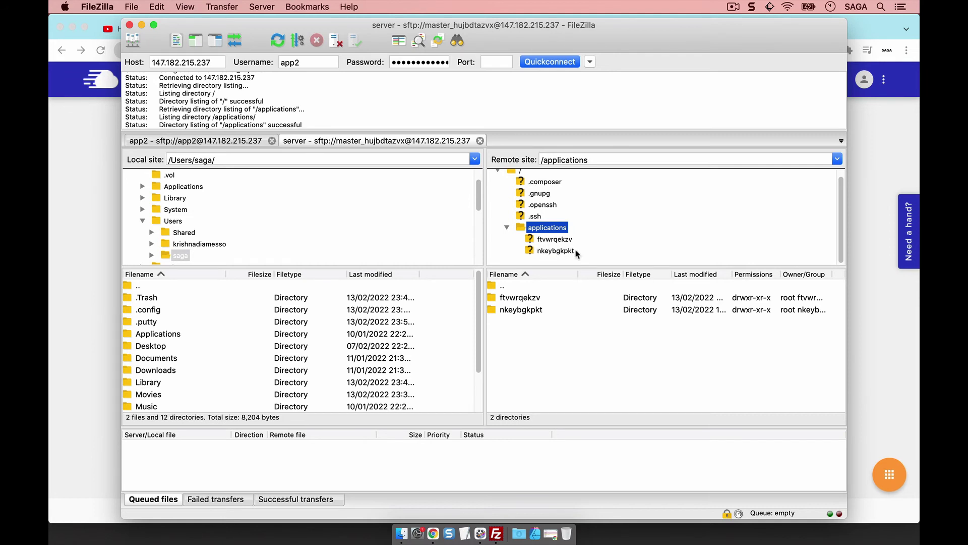
Open App 2's access details in Cloudways and compare its MySQL DB name with the application folder names in FileZilla.
click(855, 285)
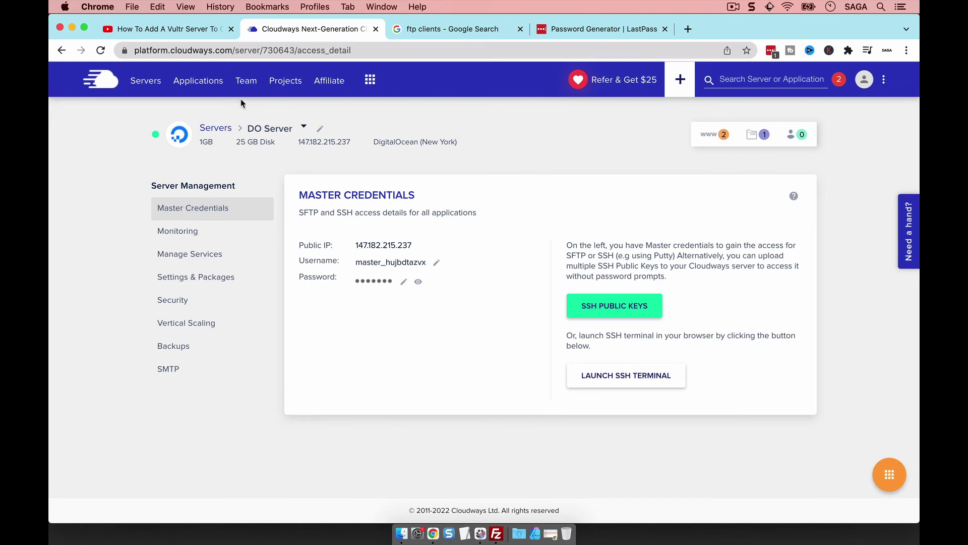
click(194, 82)
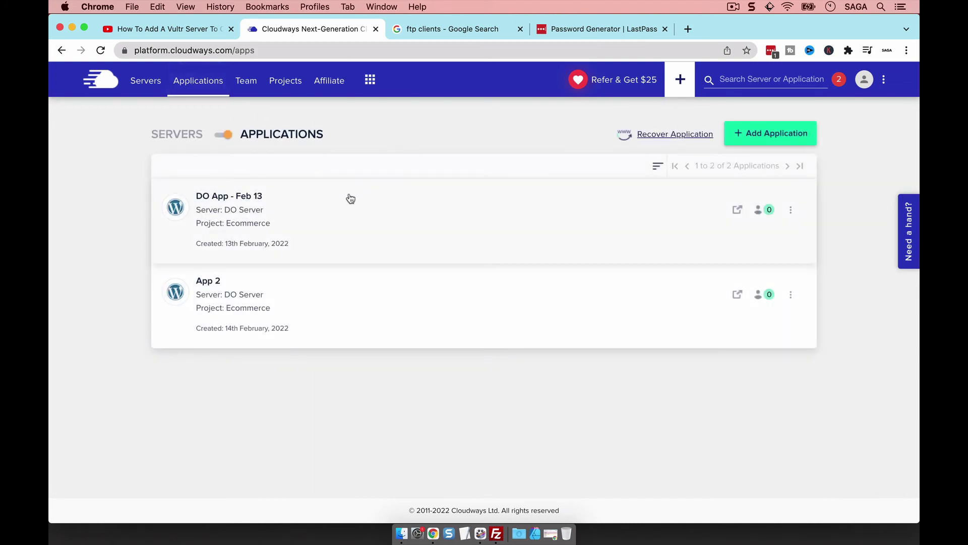
click(320, 298)
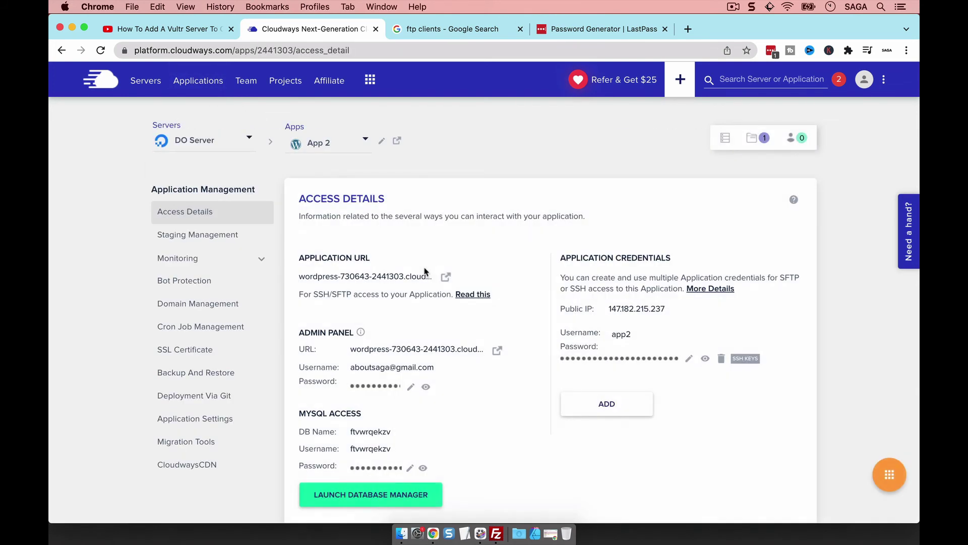
scroll(425, 272, down, 2)
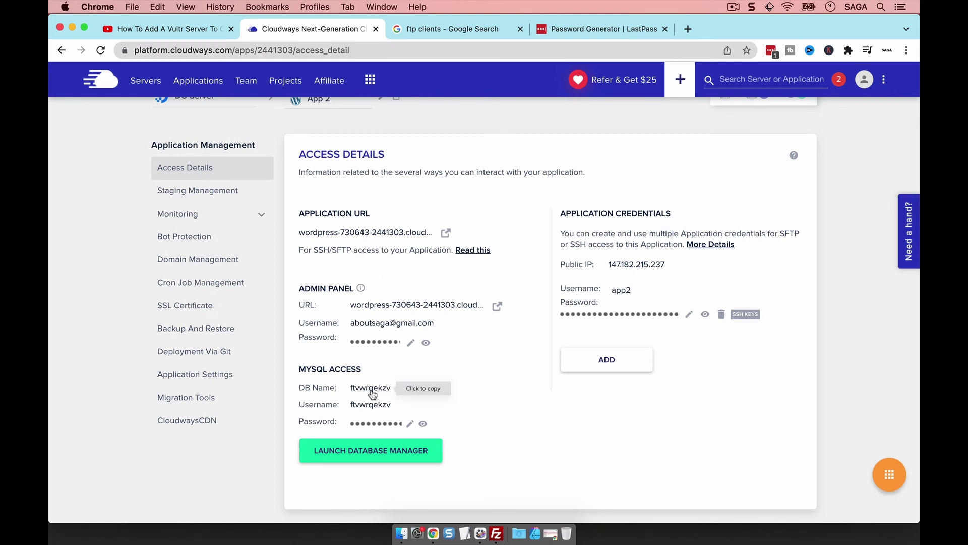
click(497, 533)
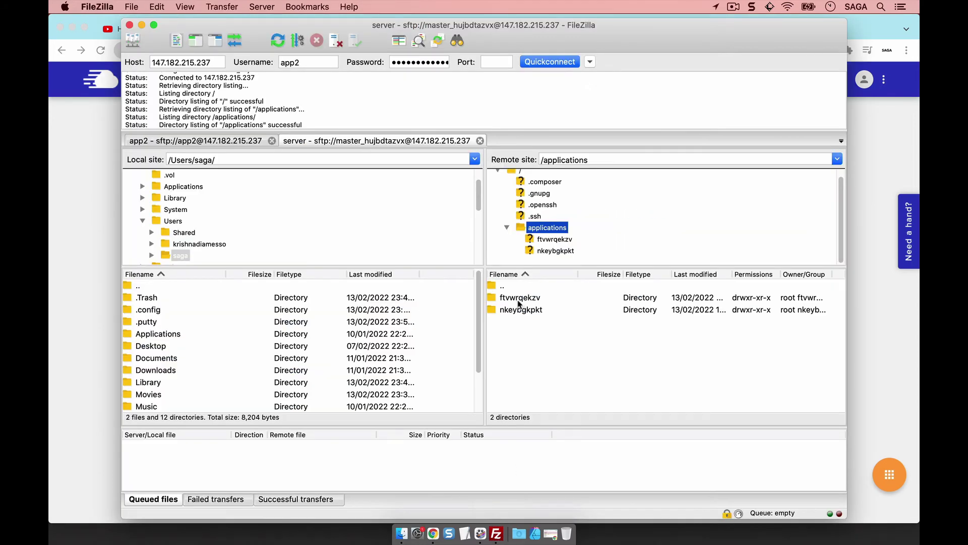
click(888, 345)
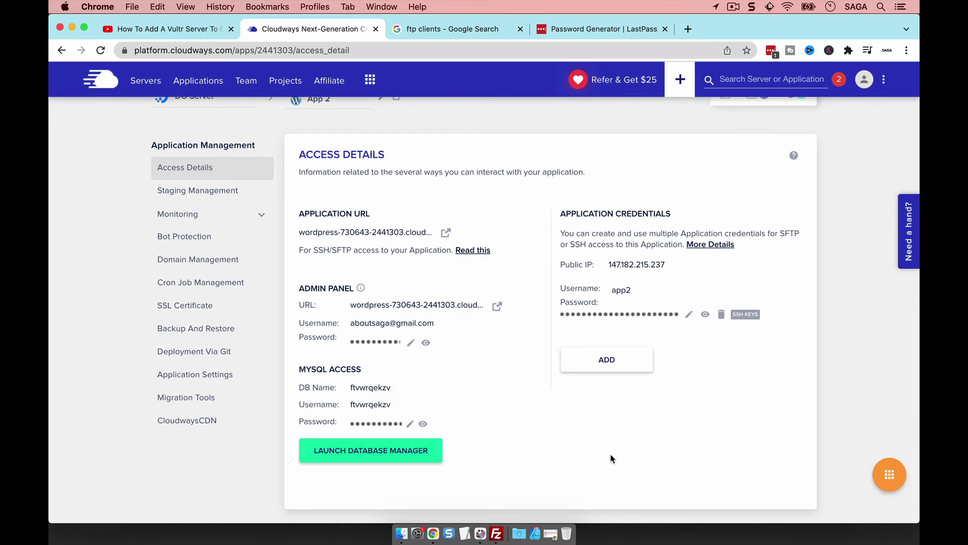
scroll(611, 458, up, 2)
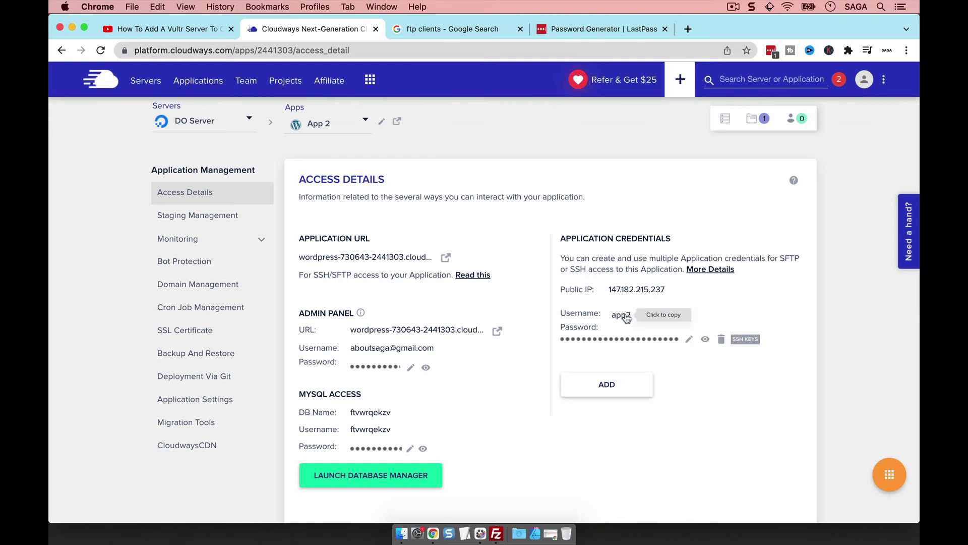
click(611, 342)
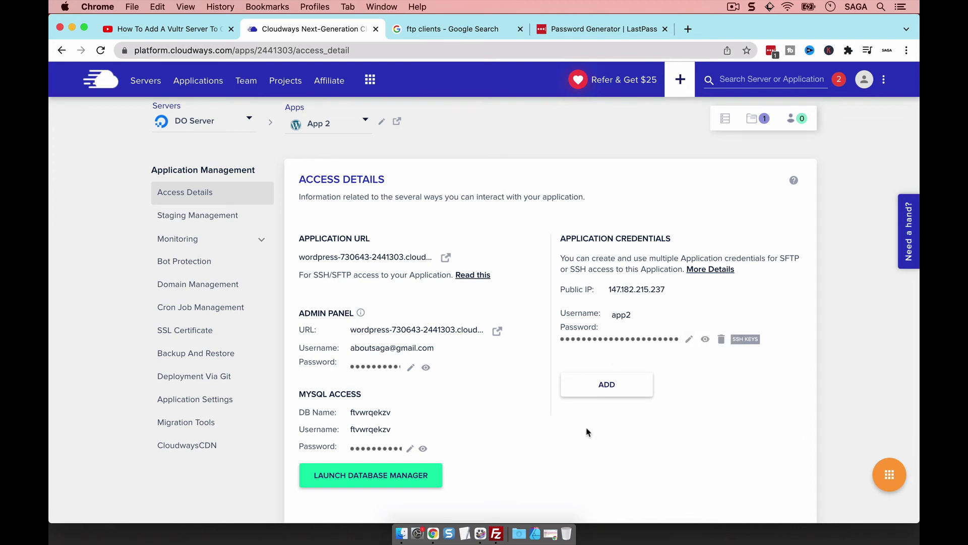
Launch iTerm, decline its notifications and move its window so App 2's application credentials stay in view.
key(alt+space)
text(term)
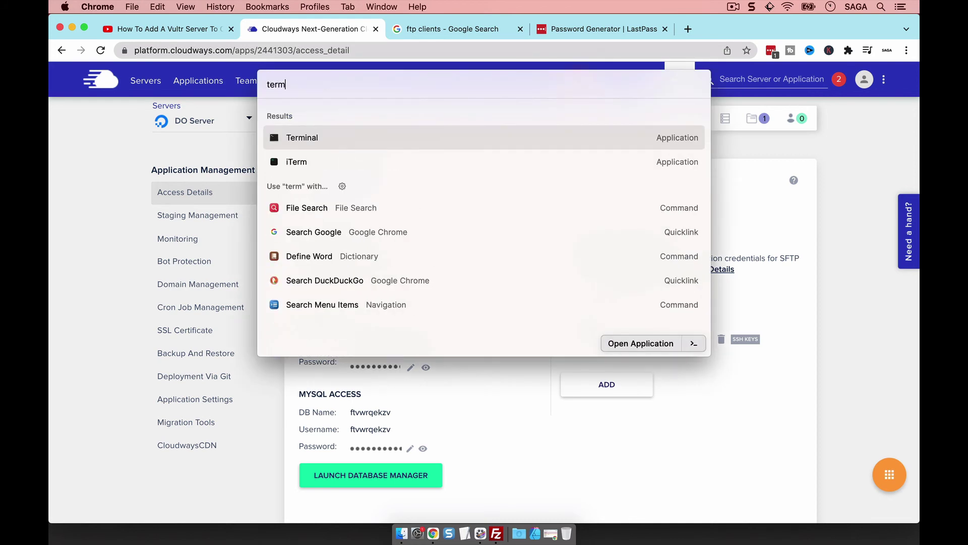
key(Down)
key(Return)
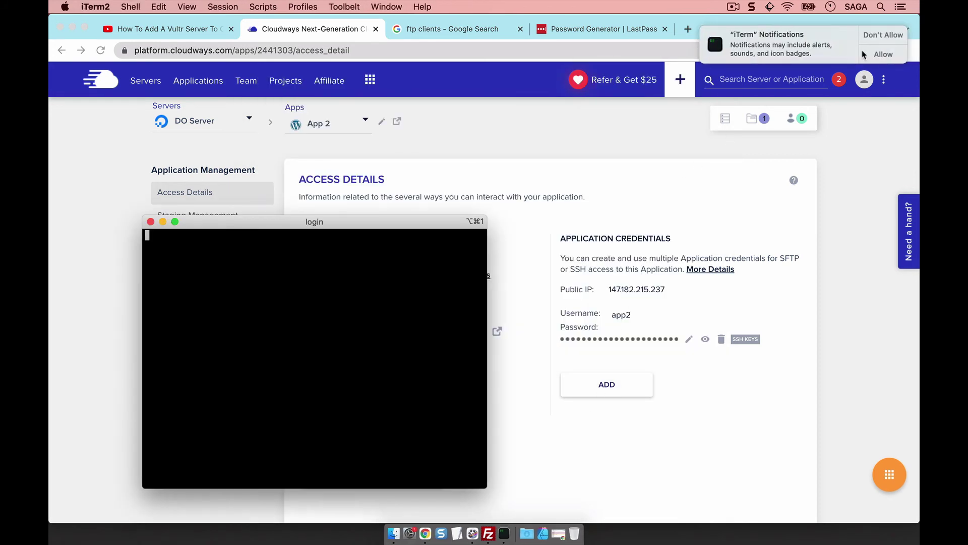
click(880, 37)
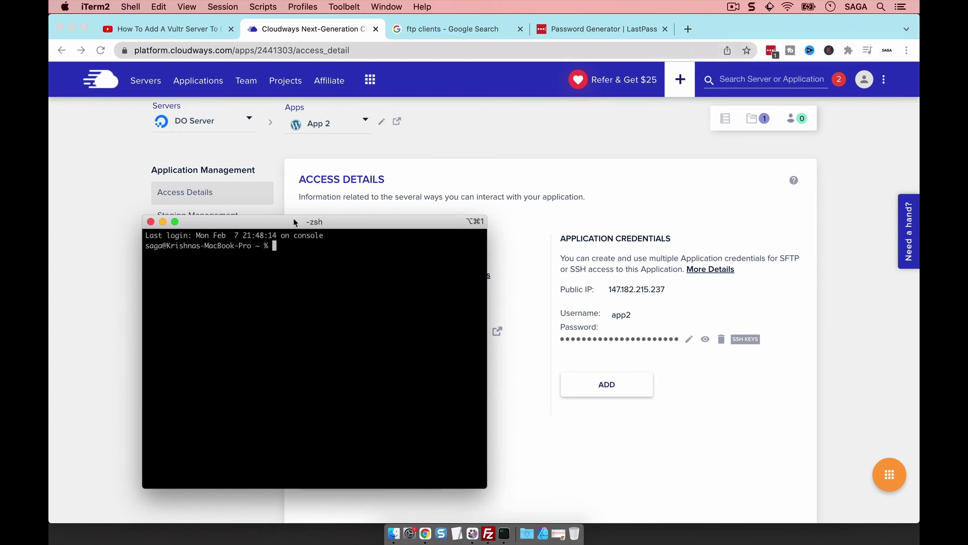
drag(294, 222, 209, 169)
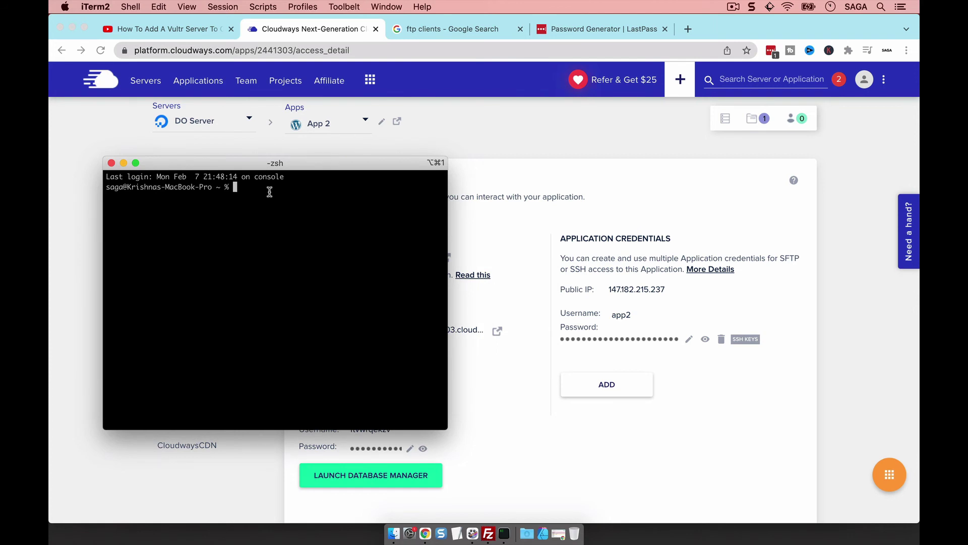
text(ssh)
click(655, 311)
click(625, 313)
click(504, 533)
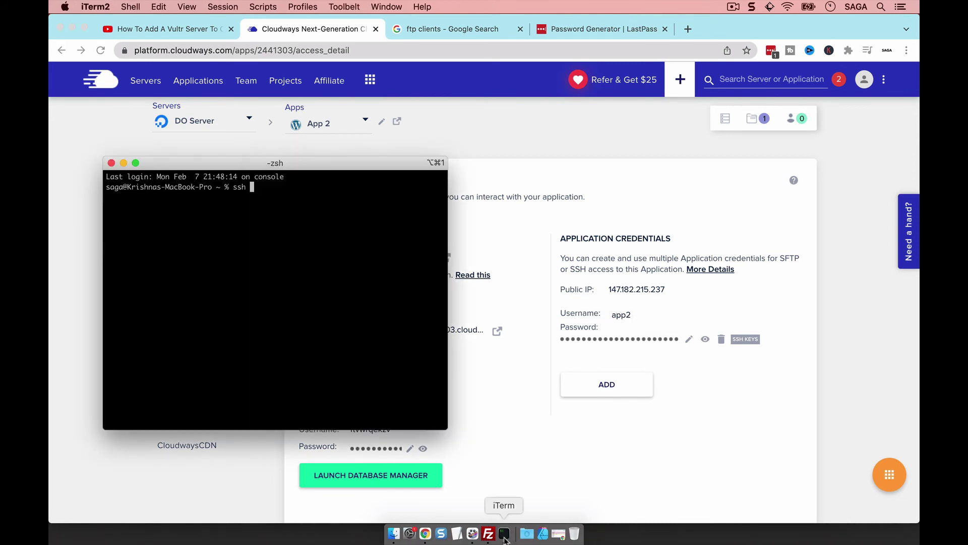
key(super+v)
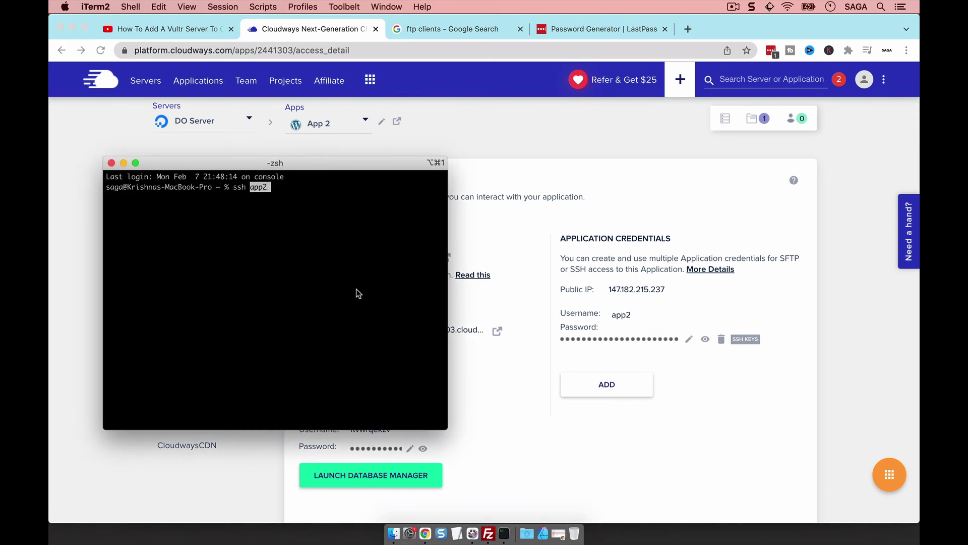
text(@)
click(645, 291)
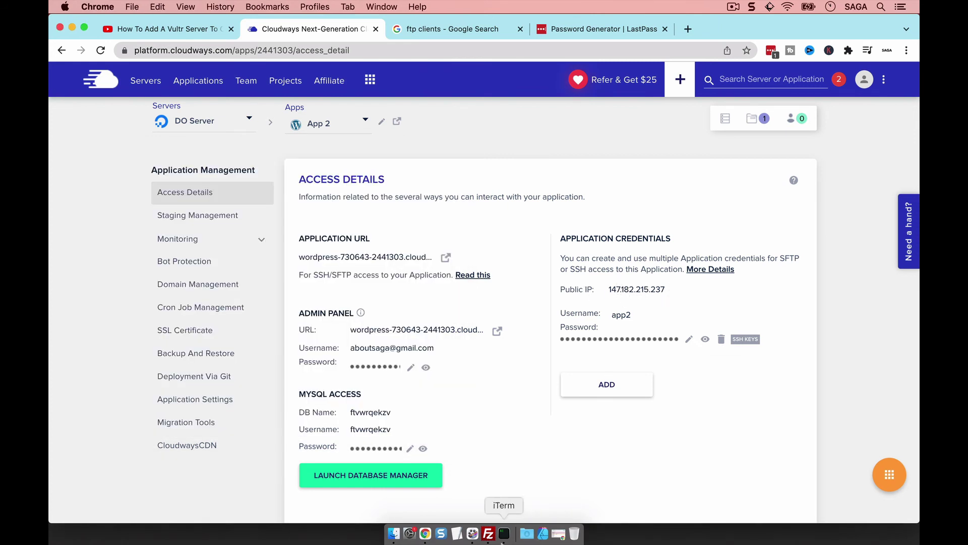
click(504, 533)
key(super+v)
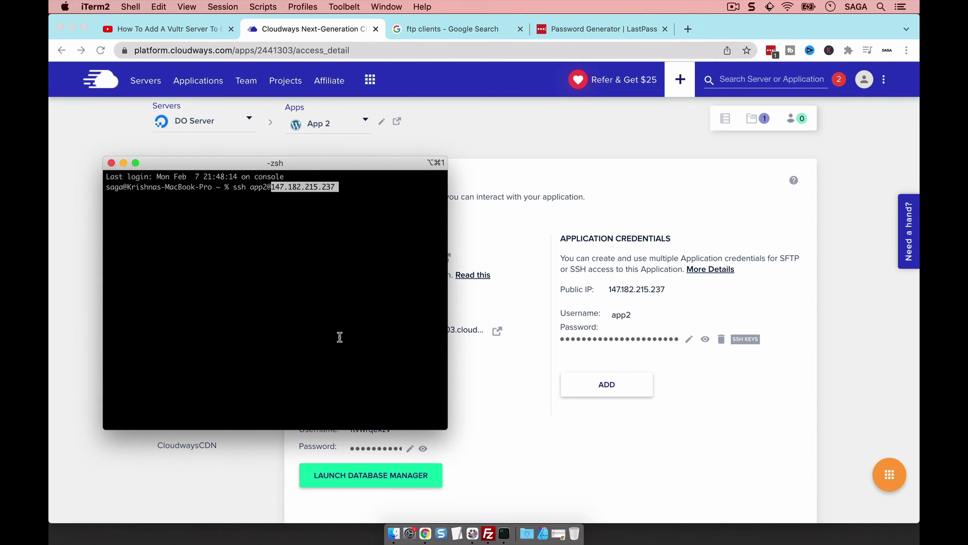
key(Return)
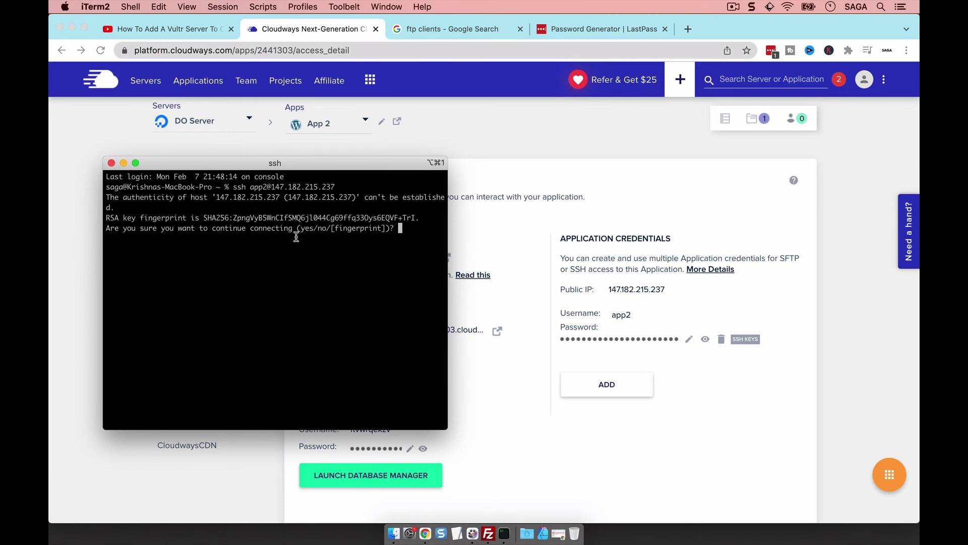
Accept the host fingerprint with yes, log in with the application password copied from Cloudways, and highlight the closing shell message.
text(yes)
key(Return)
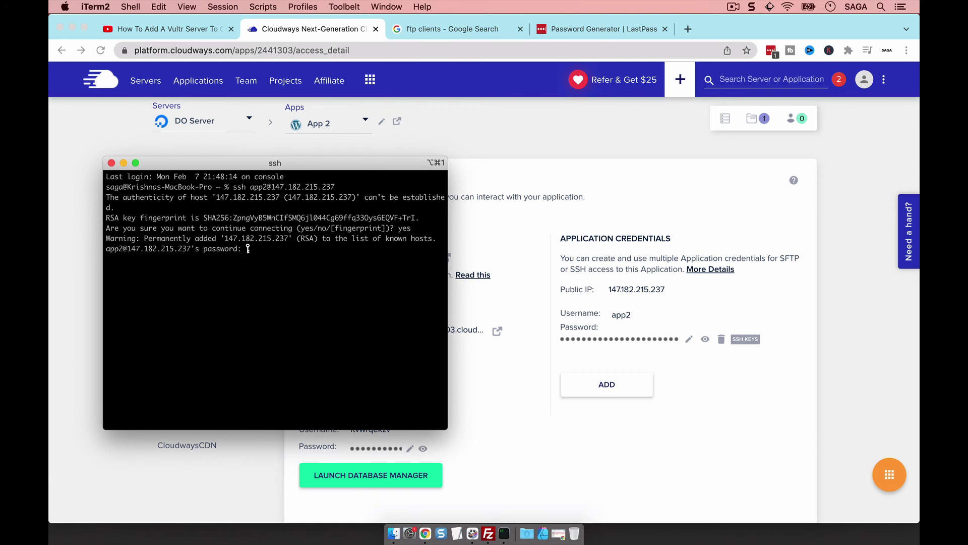
click(678, 448)
click(599, 342)
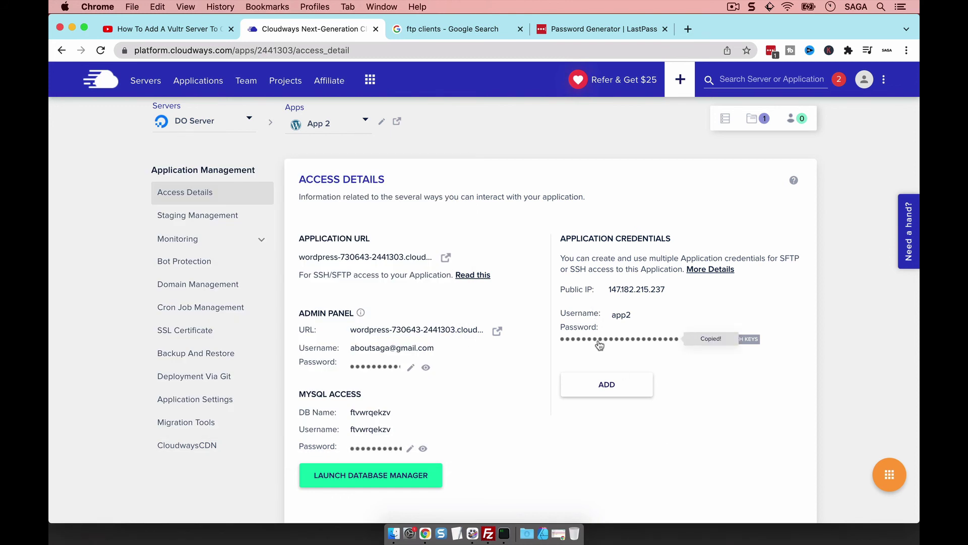
click(504, 533)
key(super+v)
key(Return)
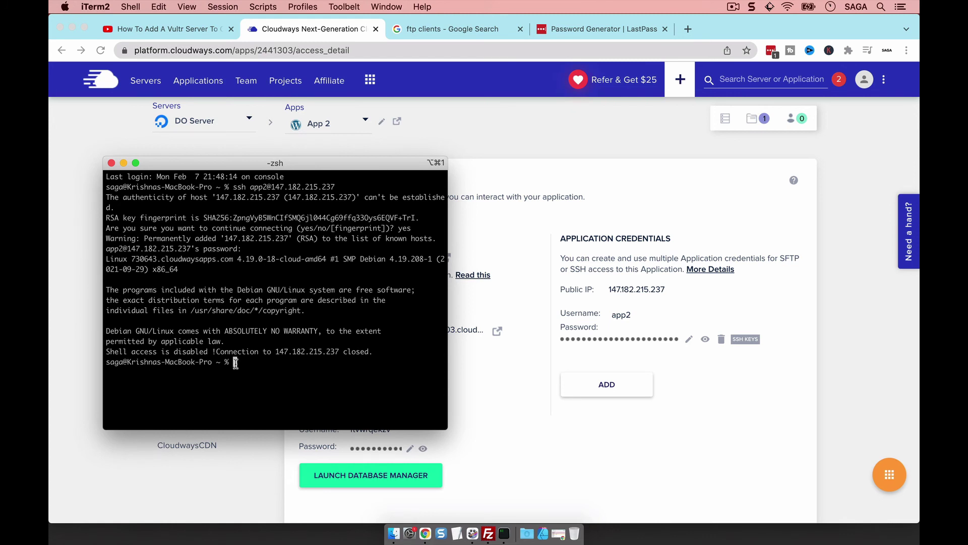
drag(115, 352, 319, 355)
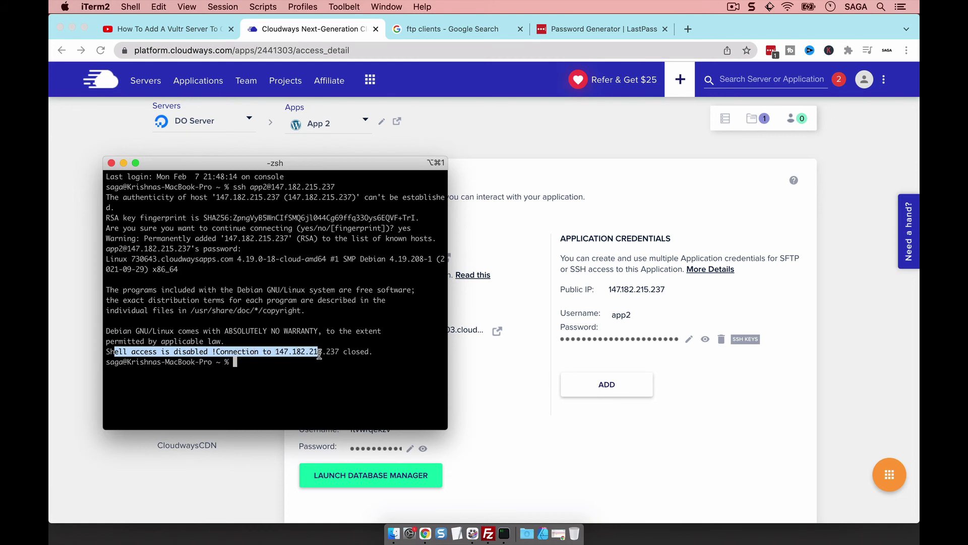
Enable SSH Access for App 2 in its Cloudways application settings and confirm the change.
click(664, 416)
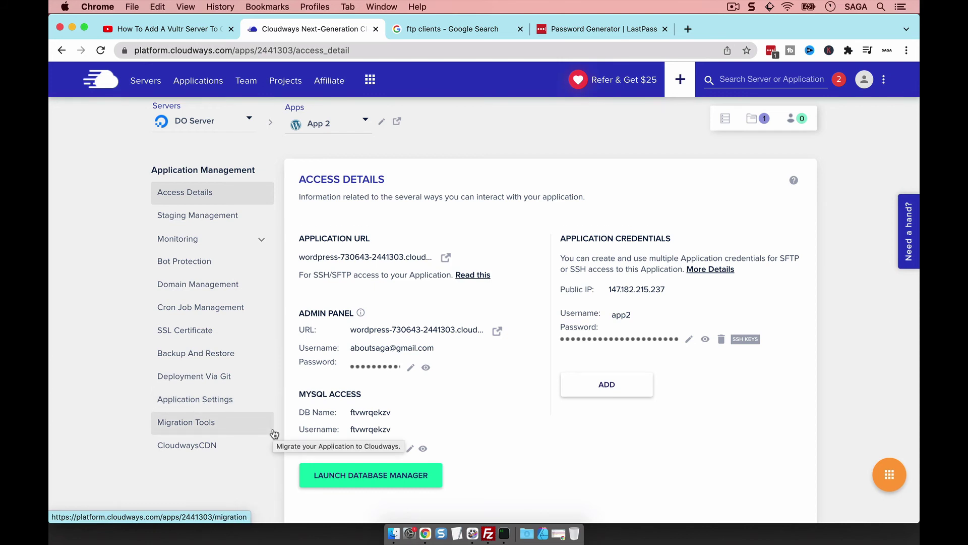
click(207, 400)
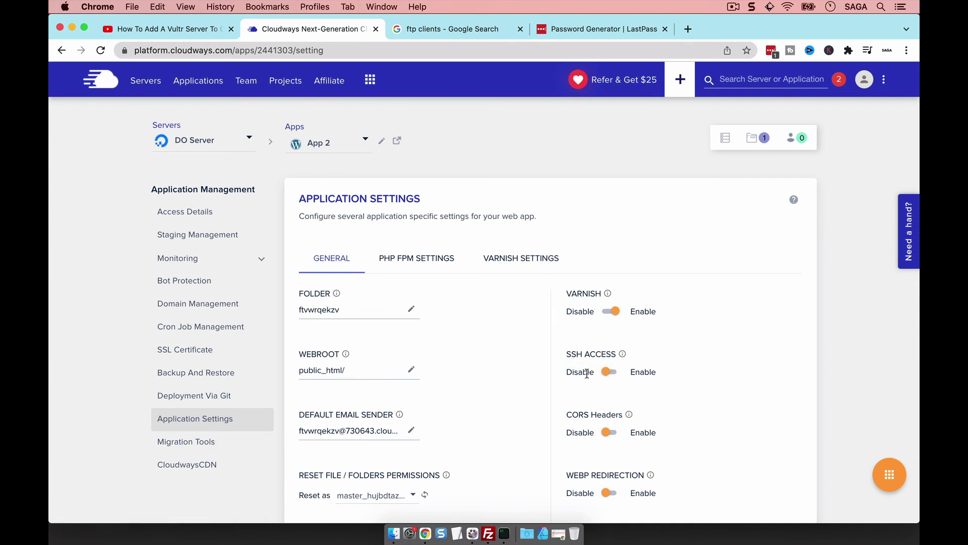
click(607, 371)
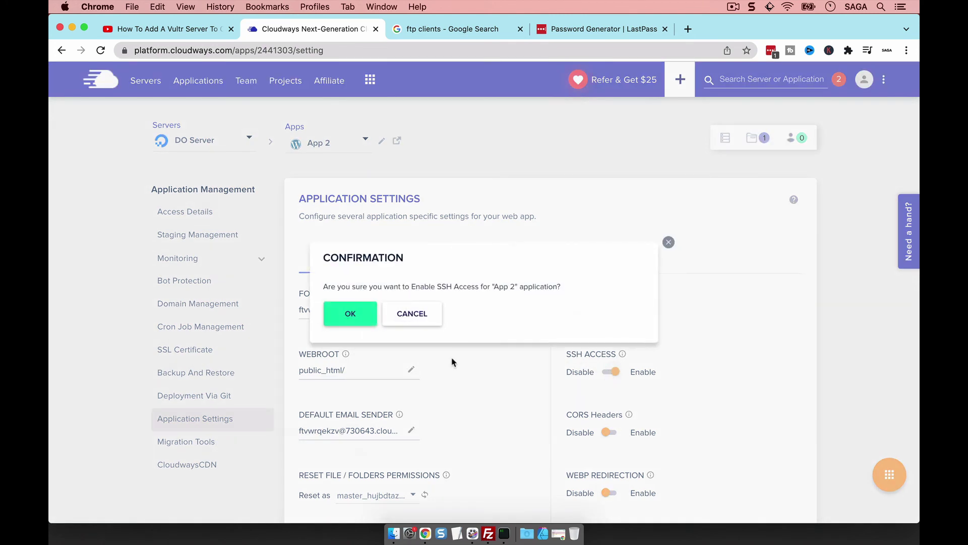
click(355, 315)
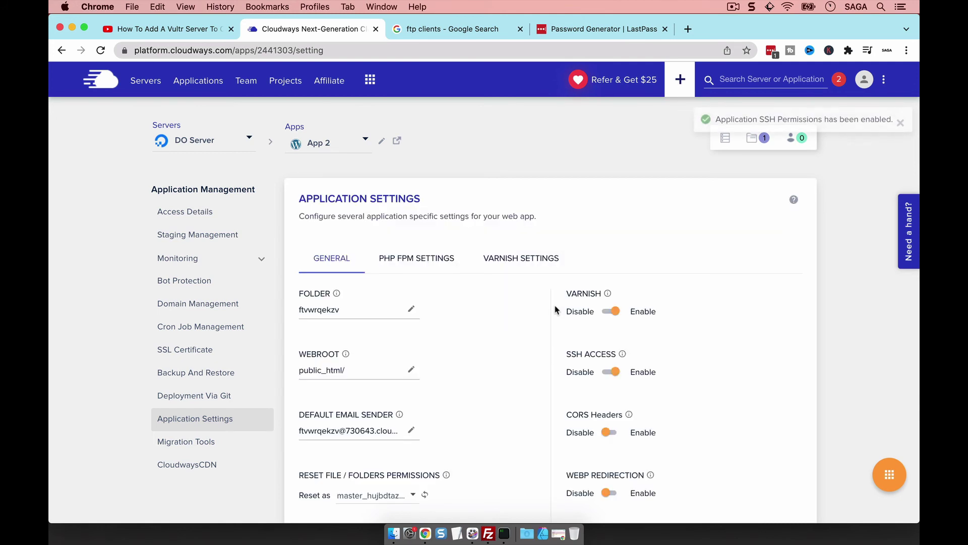
click(504, 533)
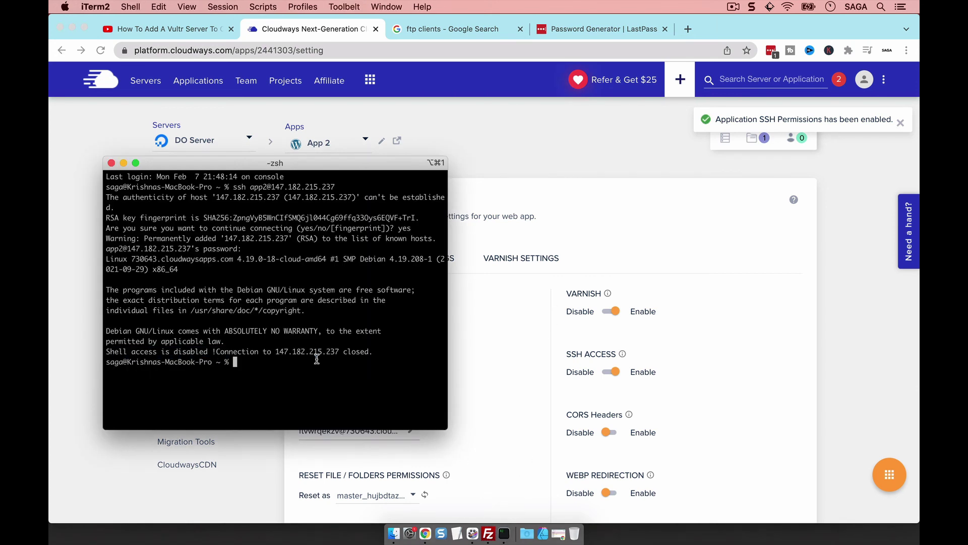
key(Up)
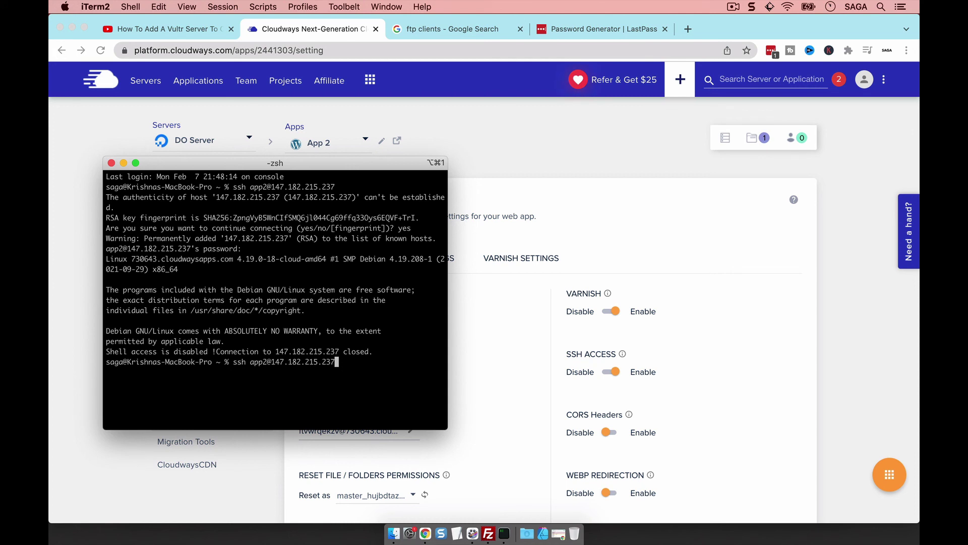
key(Return)
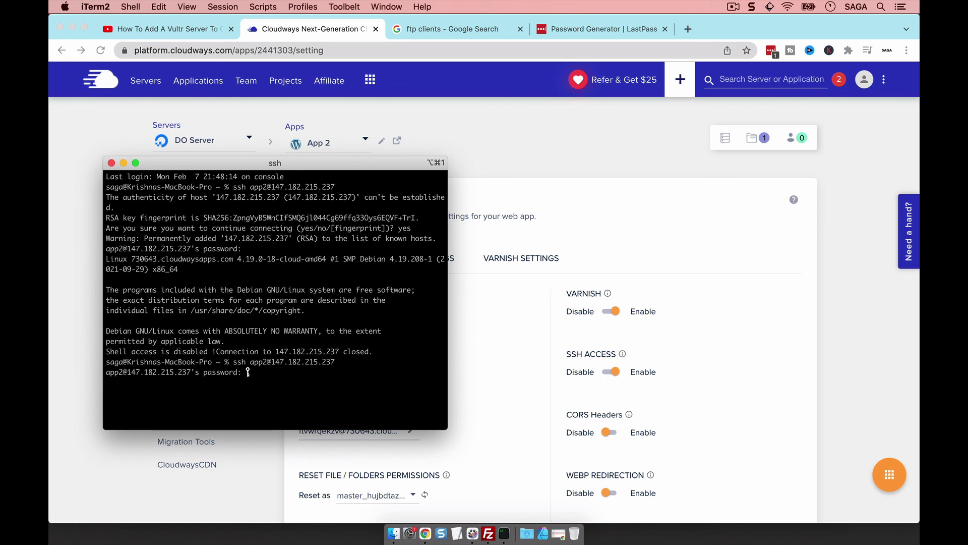
key(Return)
Copy App 2's application password from its Cloudways access details, log in with it in iTerm and dismiss the scrollback history notice.
click(634, 224)
click(222, 214)
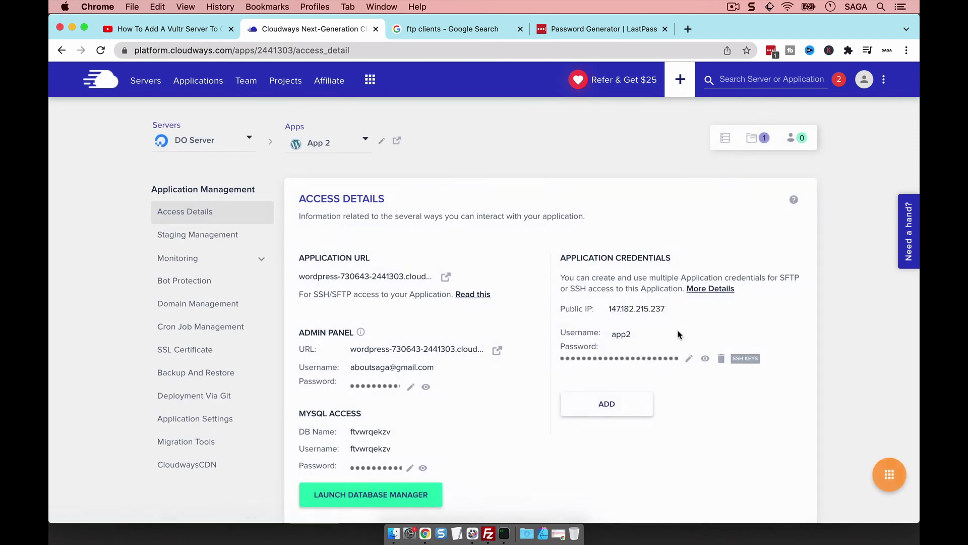
click(624, 359)
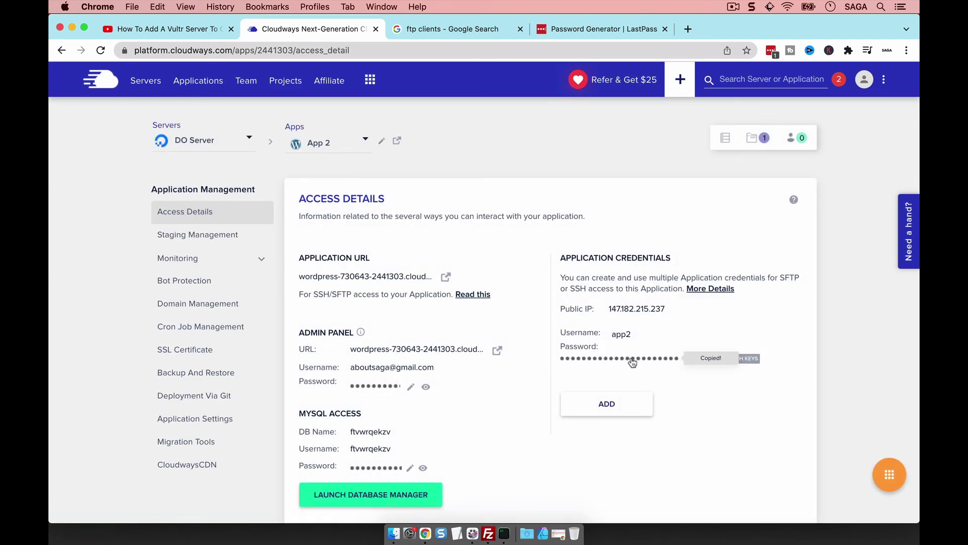
click(505, 533)
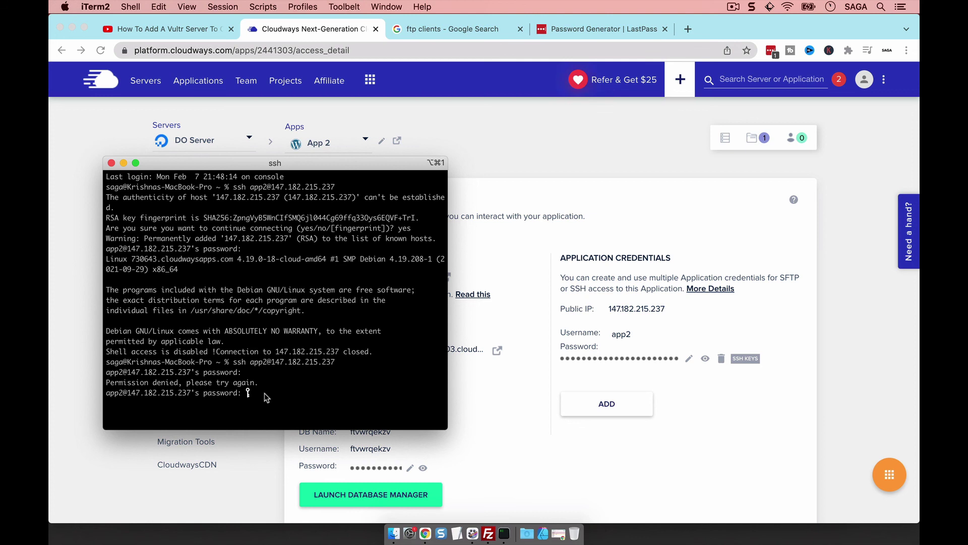
key(super+v)
key(Return)
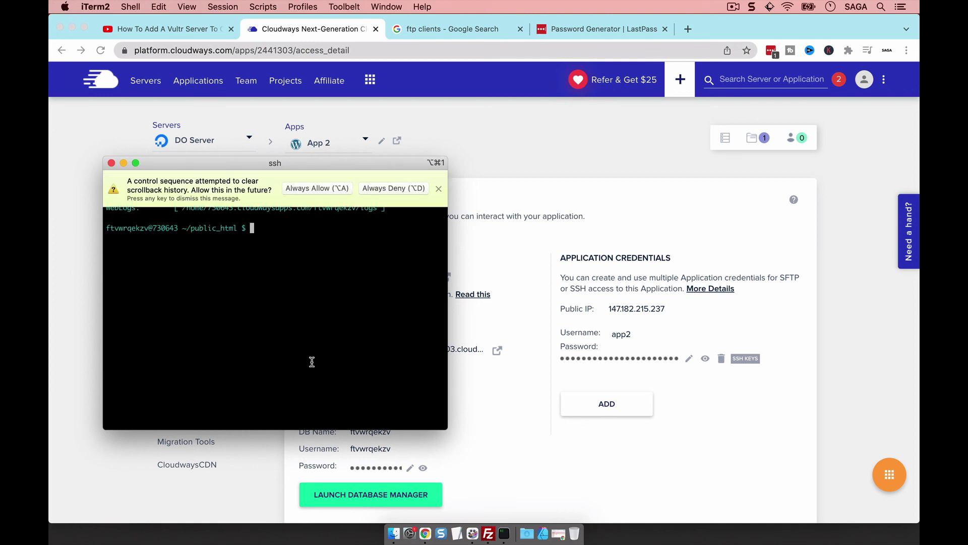
click(439, 189)
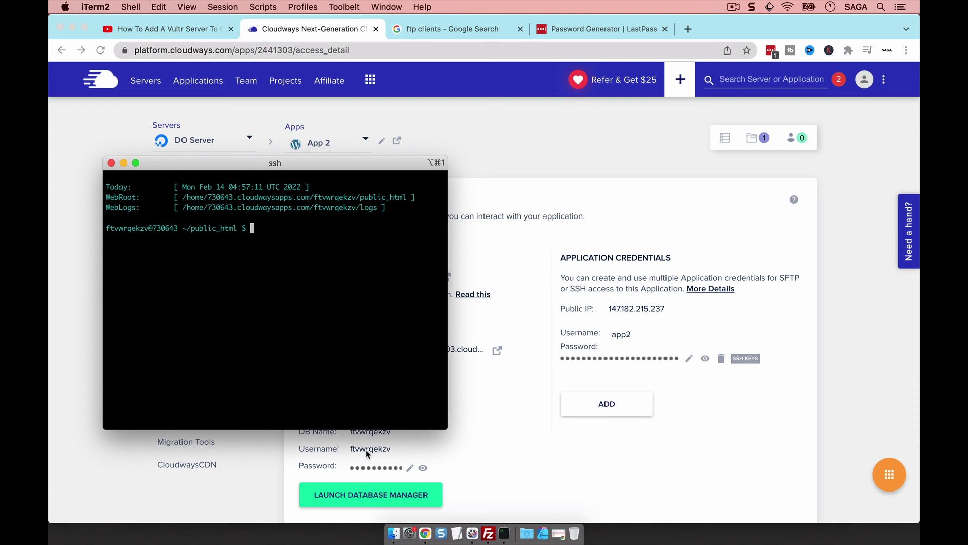
List the public_html files over SSH with ls and show the same folder in FileZilla's app2 connection for comparison.
text(ls)
key(Return)
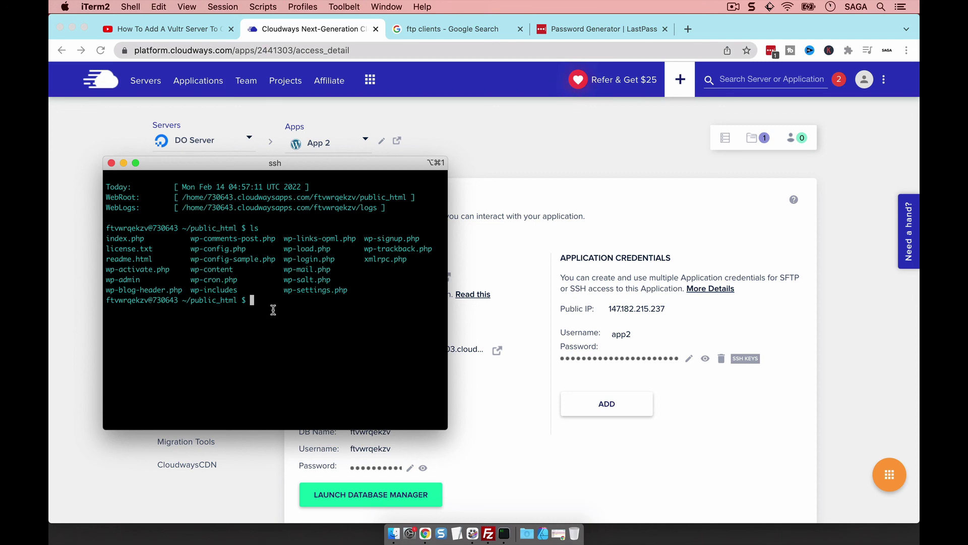
click(490, 534)
click(204, 141)
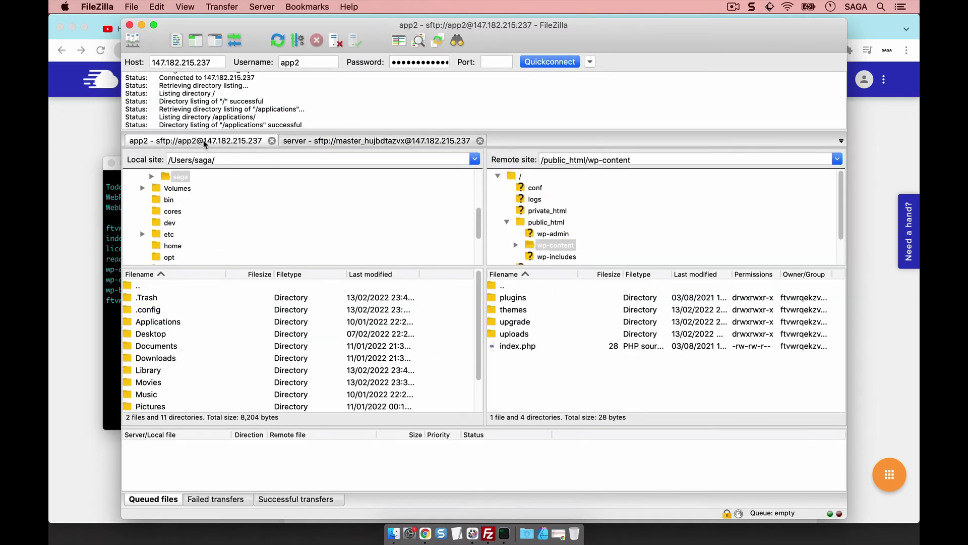
click(542, 220)
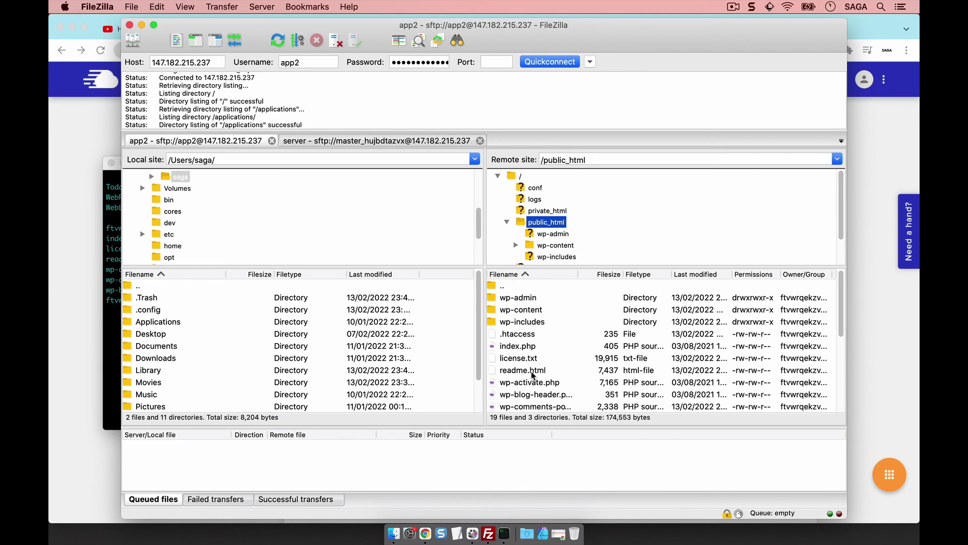
Run ls wp-content in the iTerm SSH session and open the remote wp-content folder in FileZilla to compare the contents.
click(116, 322)
text(l)
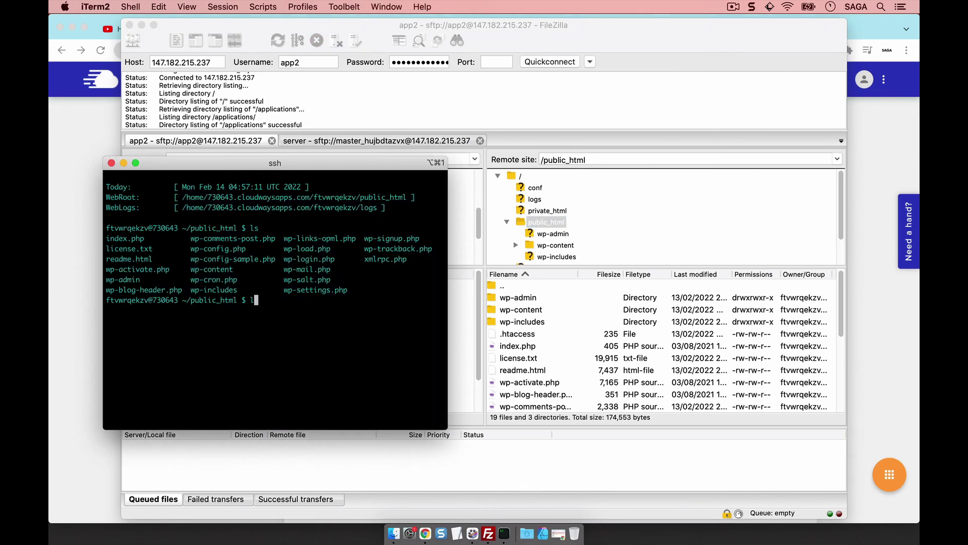
text(s wp-con)
key(Tab)
text(tent)
key(Return)
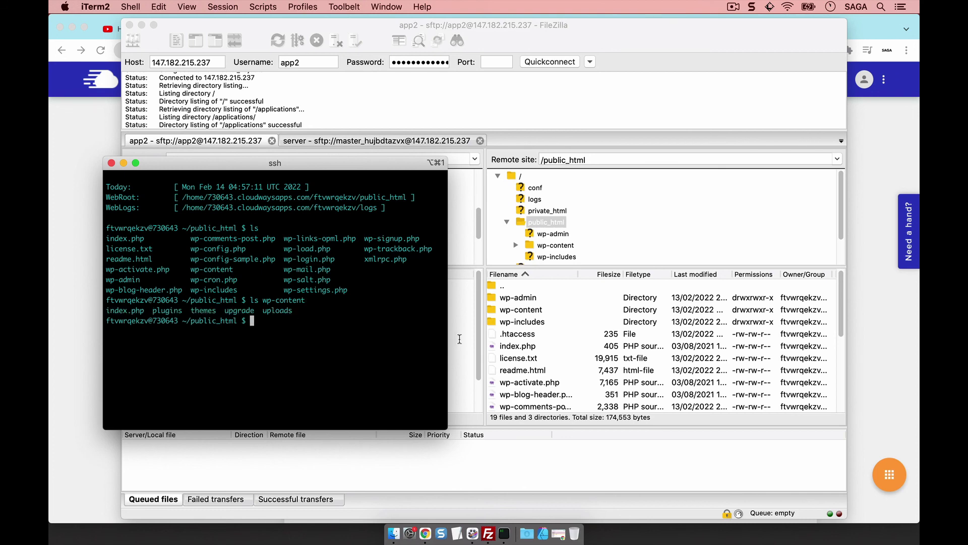
double_click(514, 310)
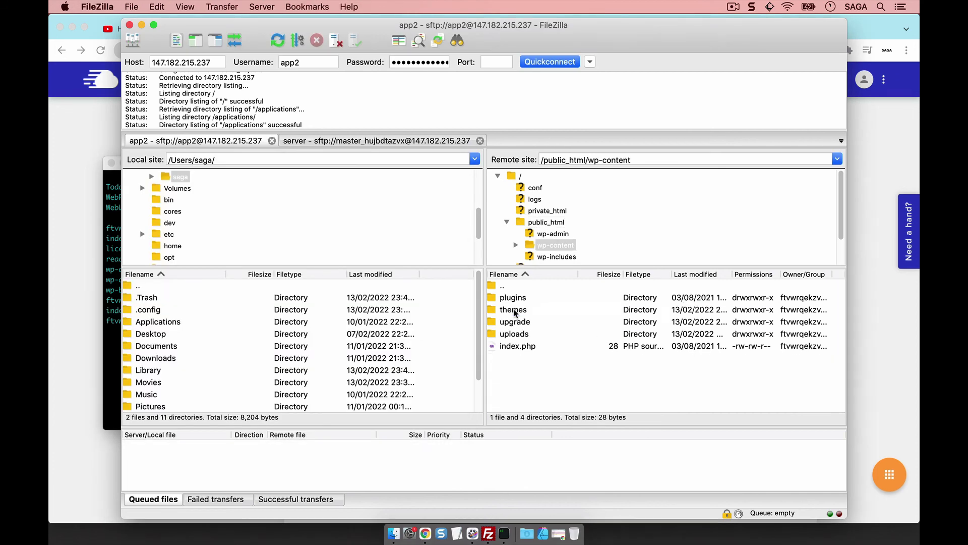
Run ls -la in the iTerm SSH session and review the detailed public_html listing with permissions and owners.
click(108, 343)
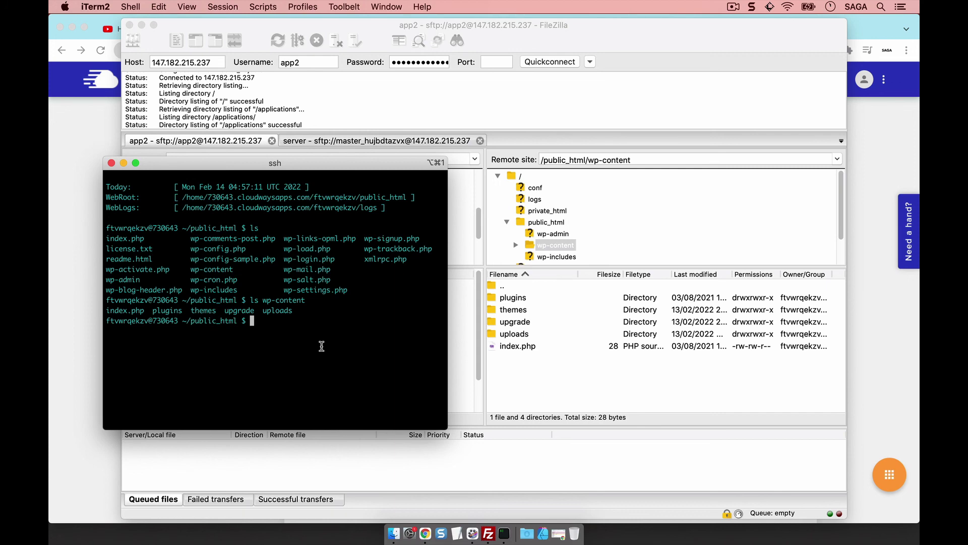
text(ls -la)
key(Return)
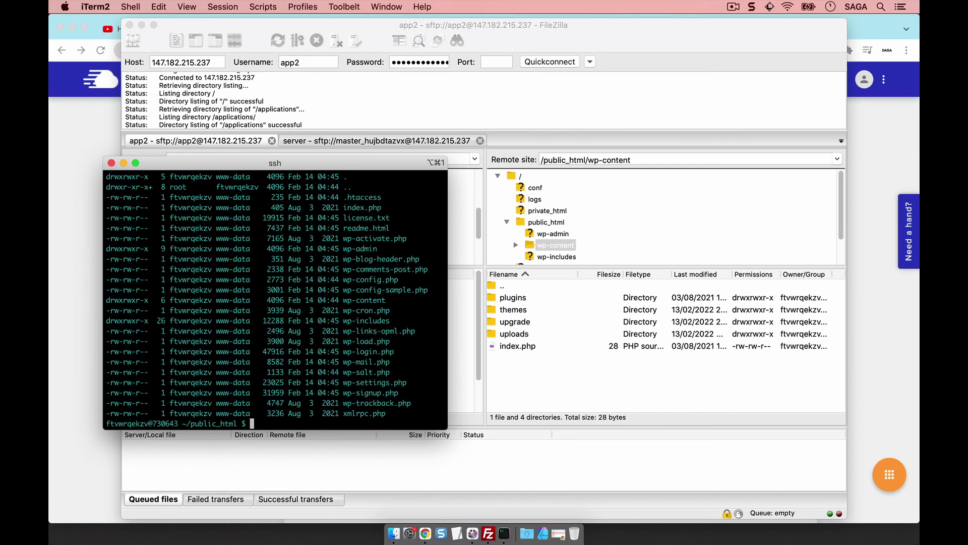
scroll(307, 315, up, 5)
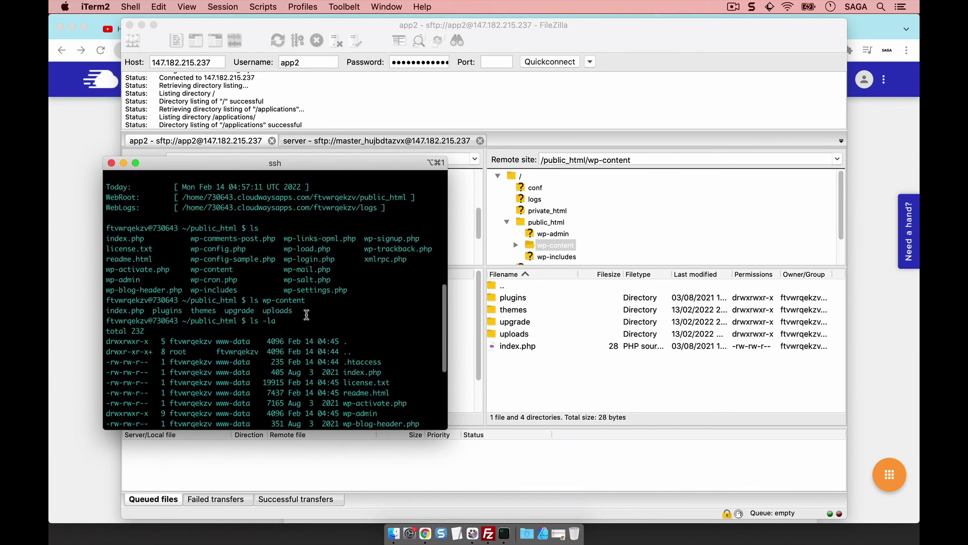
scroll(307, 314, down, 2)
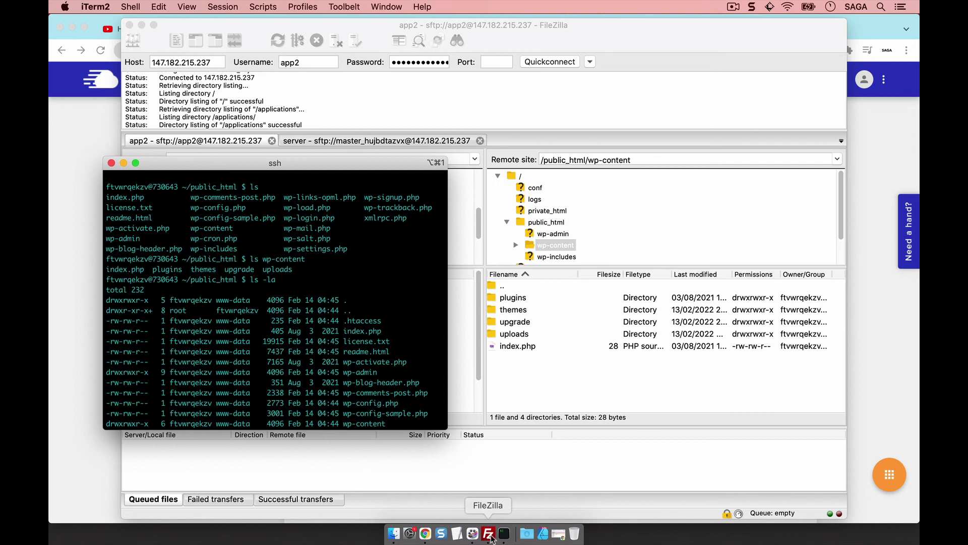
scroll(359, 345, down, 5)
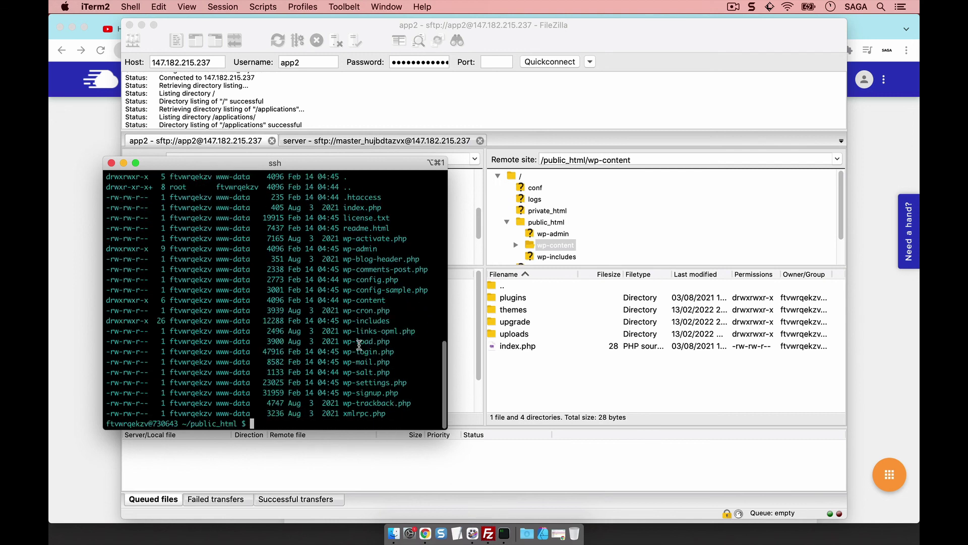